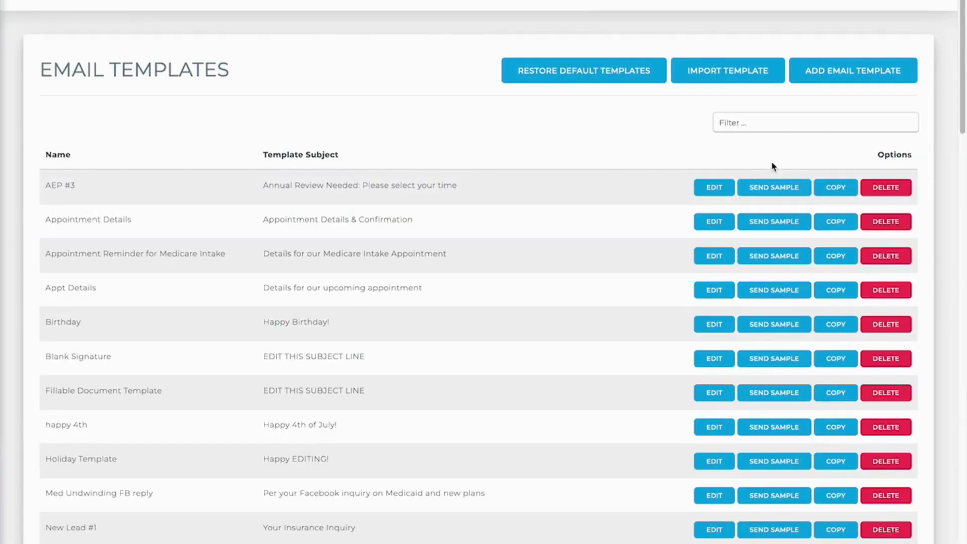
- Filter email templates by 'bl' and edit the Blank Signature with CMS Disclaimer template
click(763, 122)
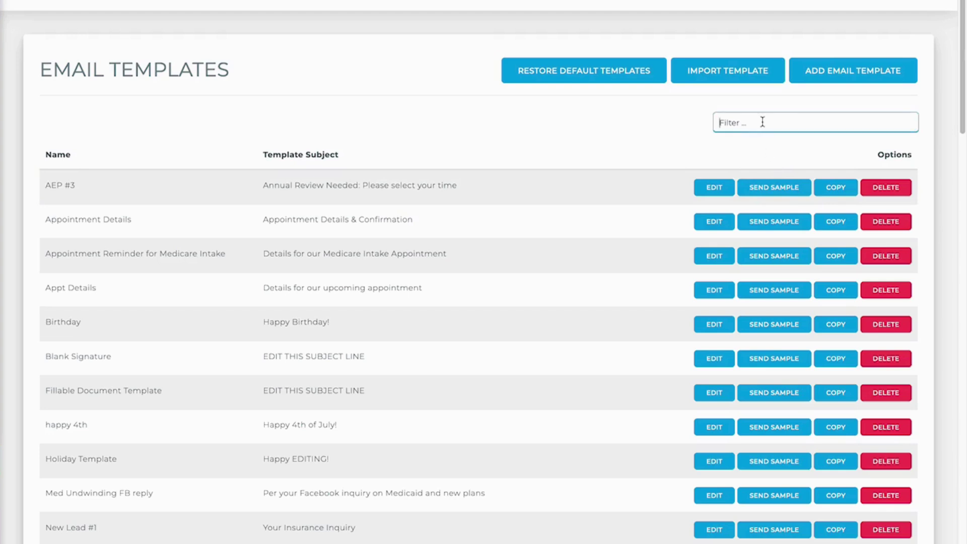
text(bl)
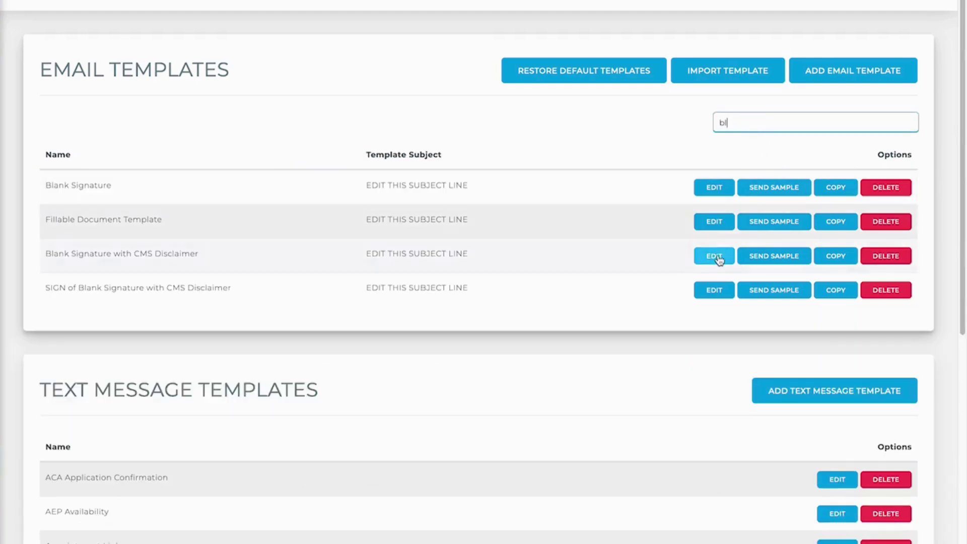
click(718, 258)
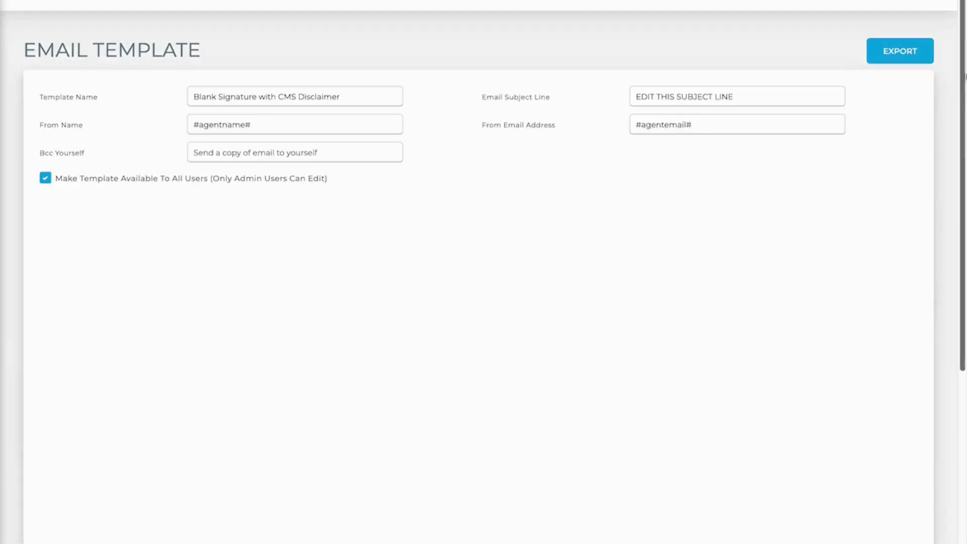
- Delete the empty line between the National Producer Number line and the website link
scroll(902, 201, down, 4)
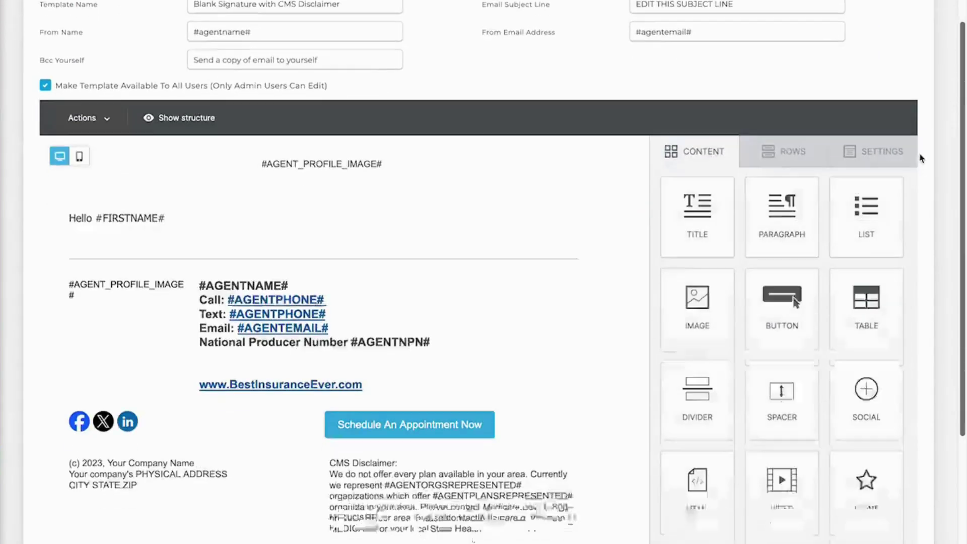
scroll(902, 200, down, 1)
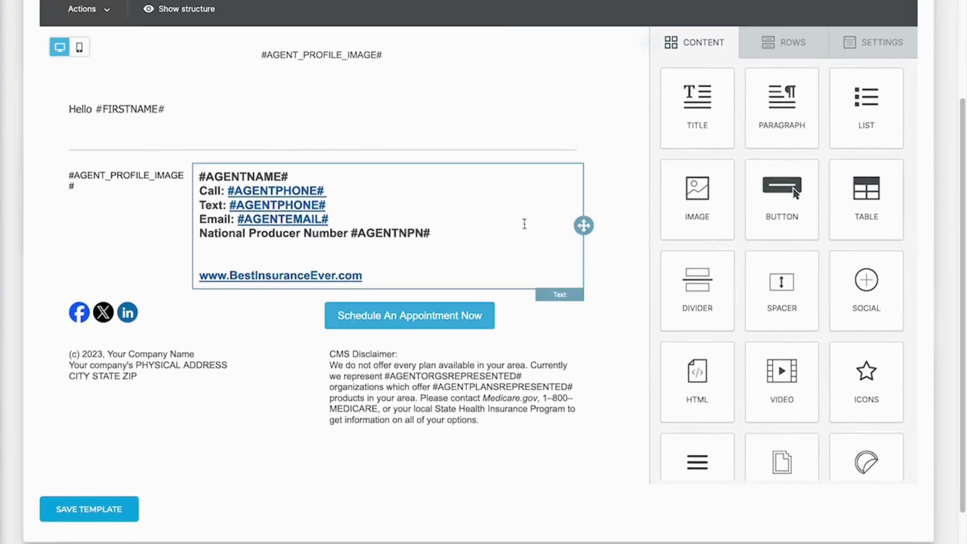
click(221, 185)
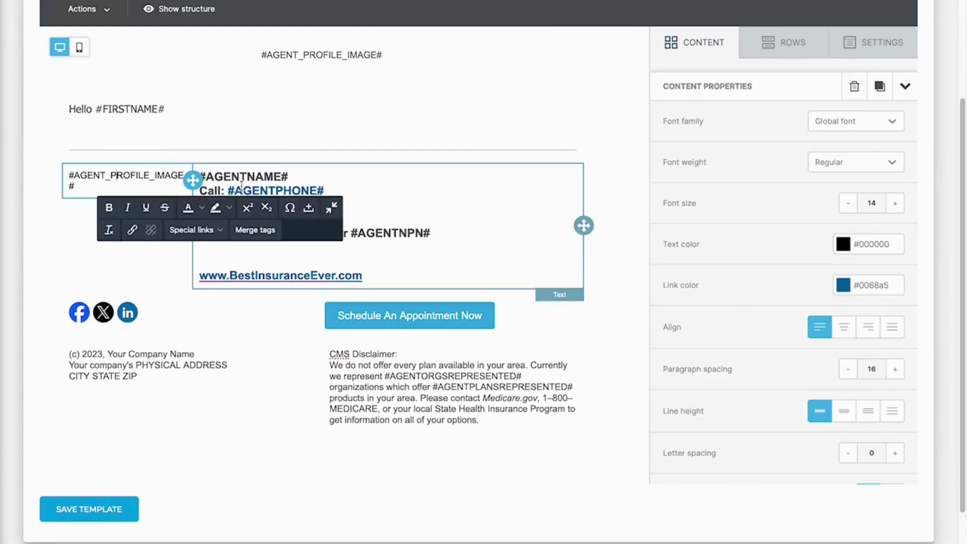
click(444, 188)
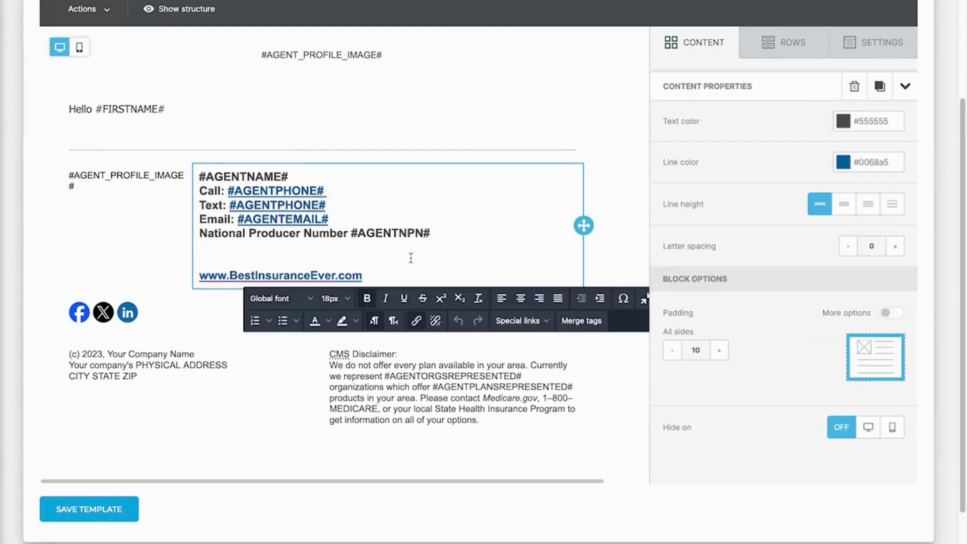
click(329, 251)
key(BackSpace)
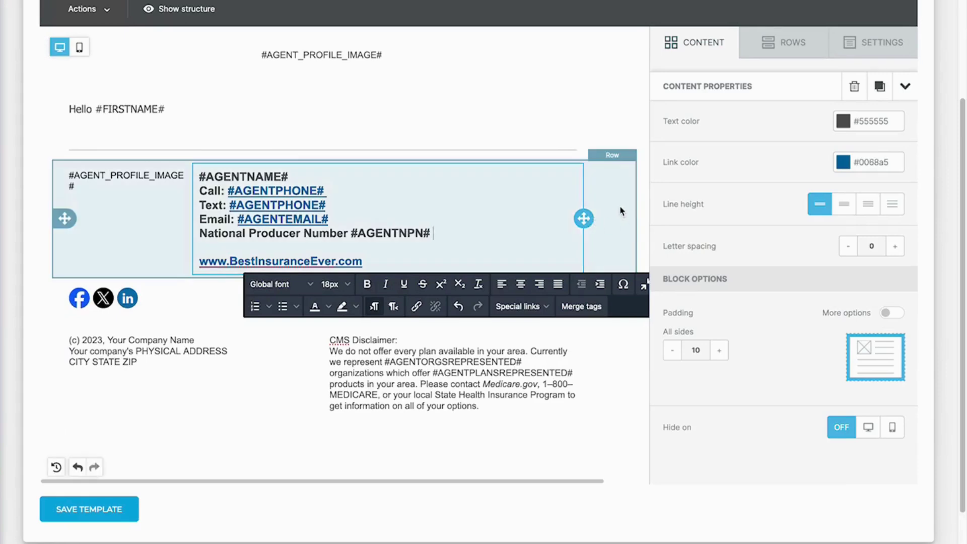
- Select the whole agent signature row
click(623, 211)
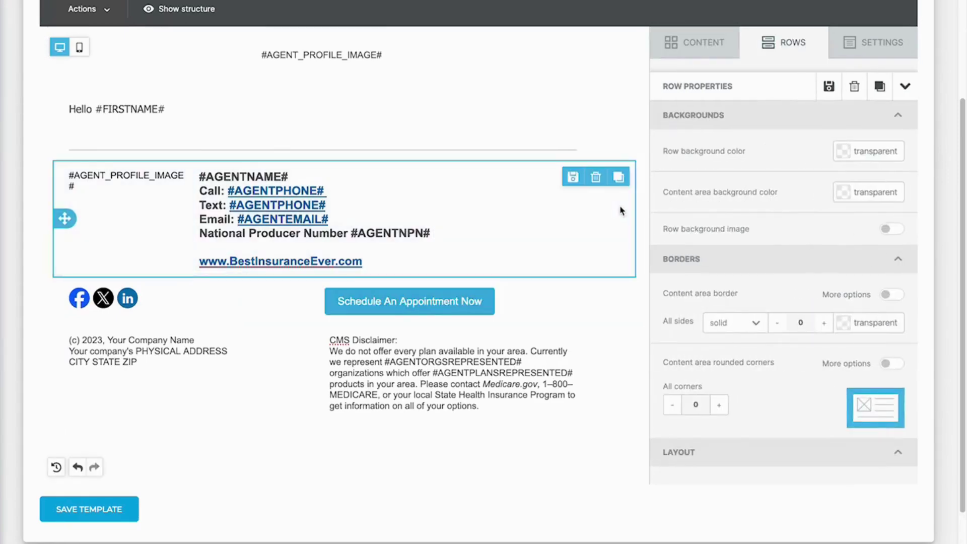
click(368, 240)
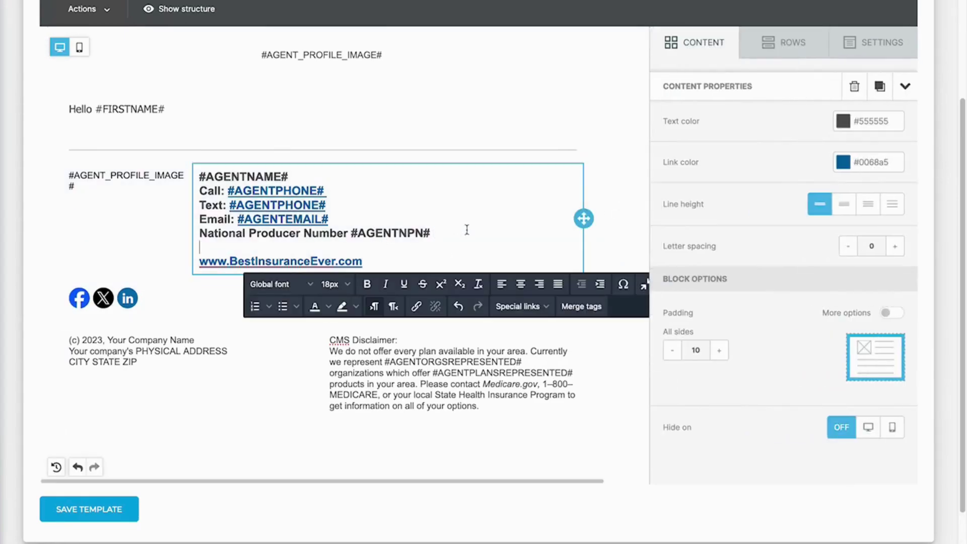
click(624, 219)
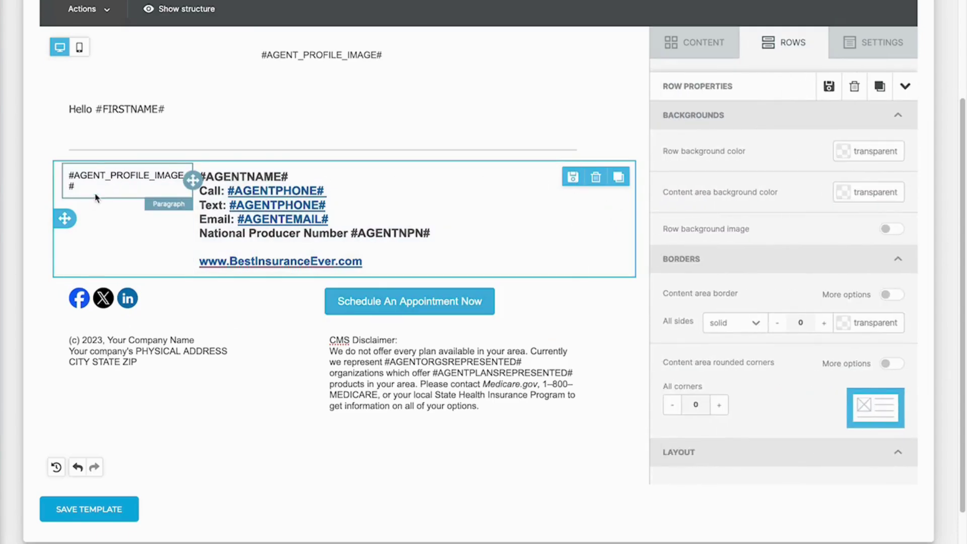
- Save the agent signature row as 'Agent Signature and photo' under My Saved Rows
click(574, 179)
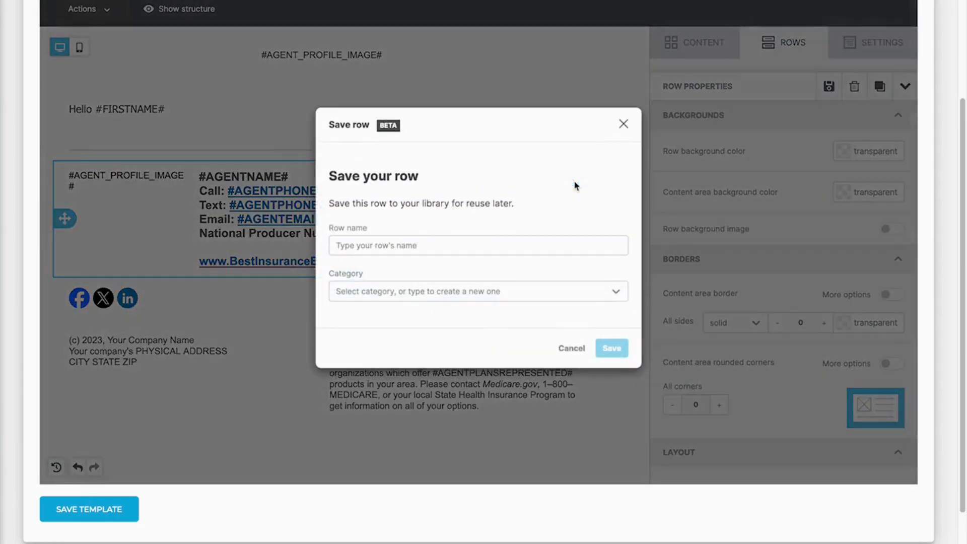
click(490, 245)
text(A)
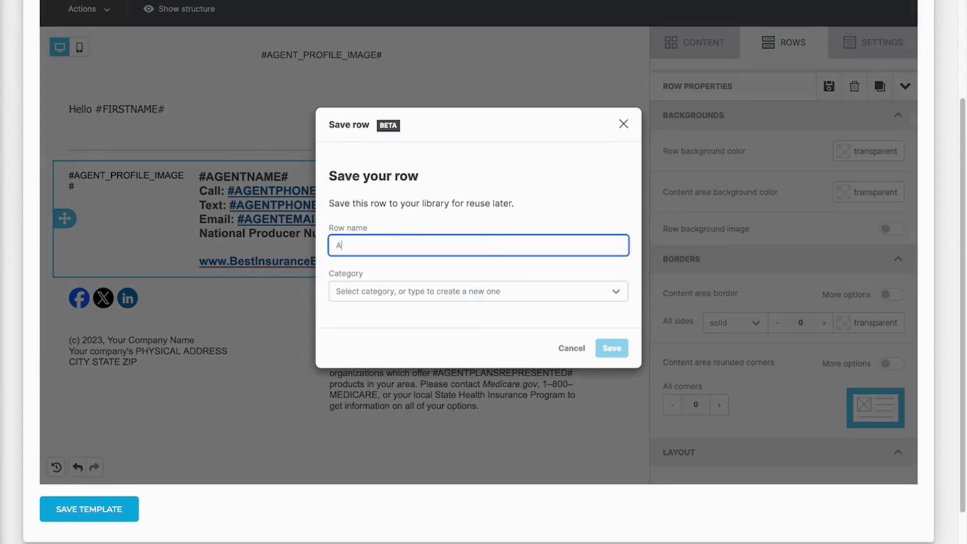
text(gent Signature and photo)
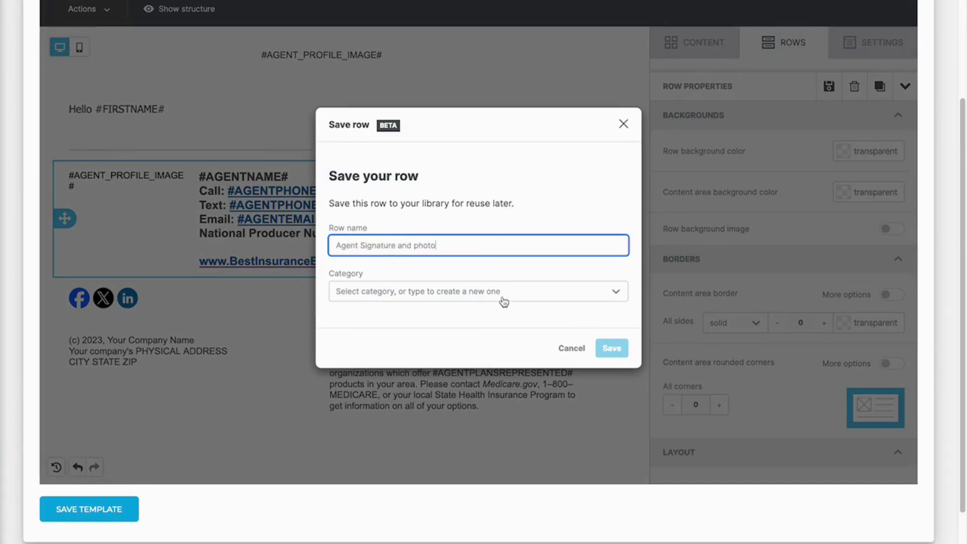
click(501, 297)
click(486, 320)
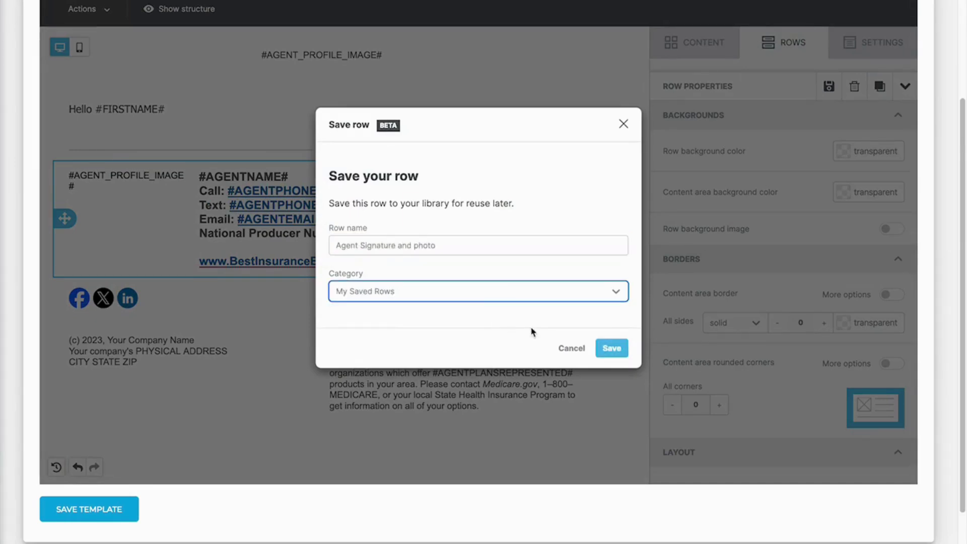
click(612, 347)
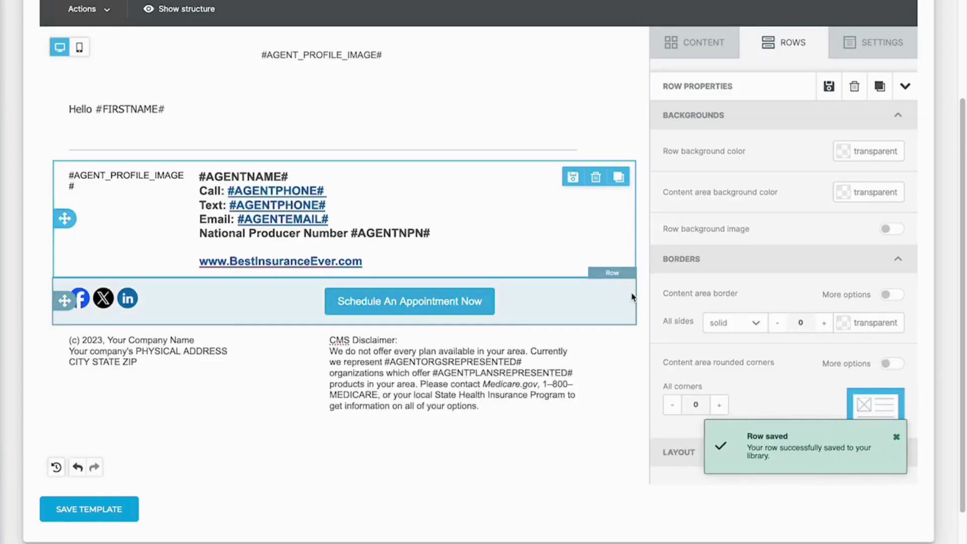
- Save the social icons and appointment button row as 'Social and Appt' under My Saved Rows
click(623, 299)
click(573, 297)
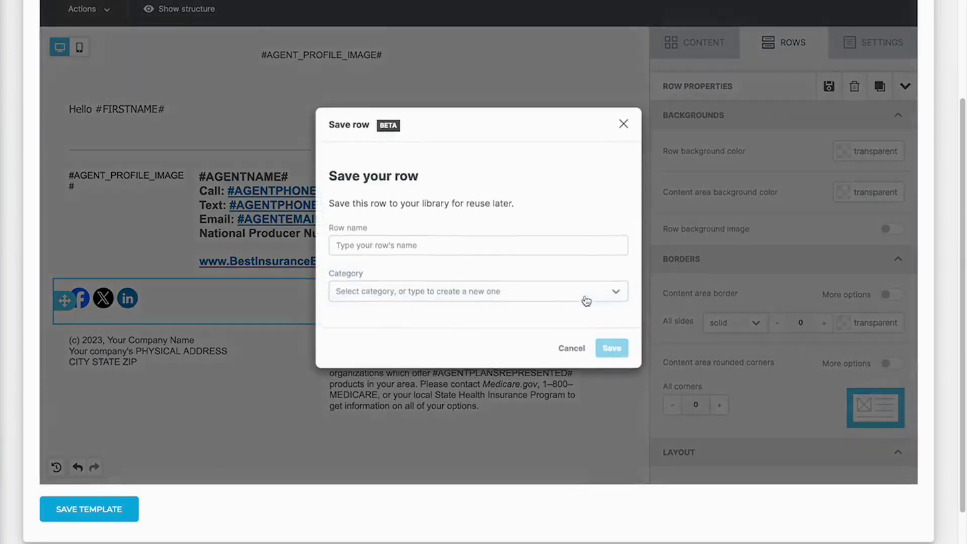
click(570, 239)
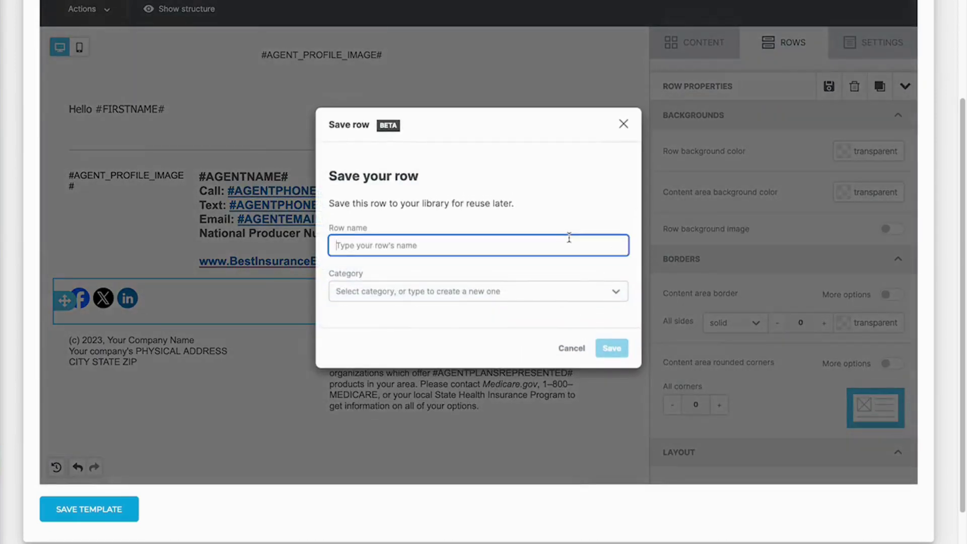
text(Social and Appt)
click(581, 299)
click(565, 322)
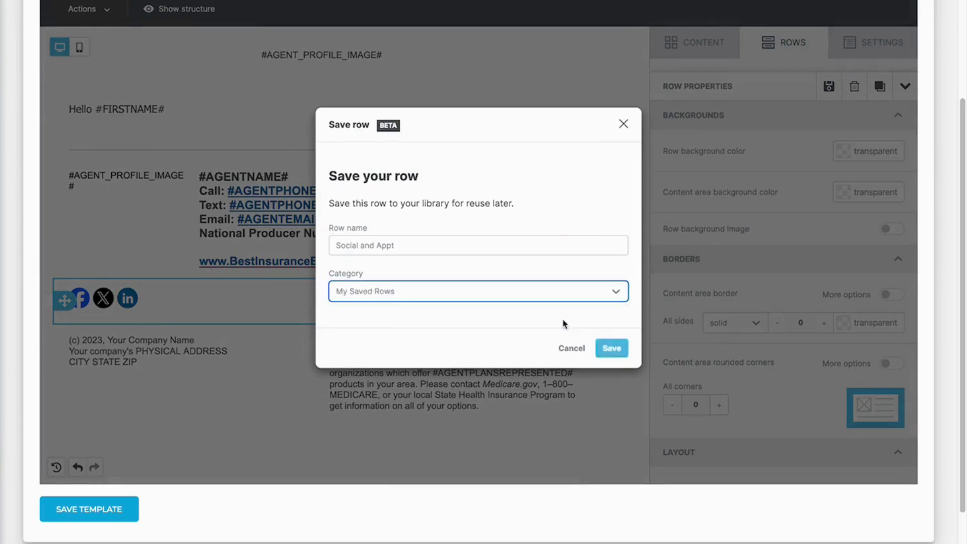
click(617, 354)
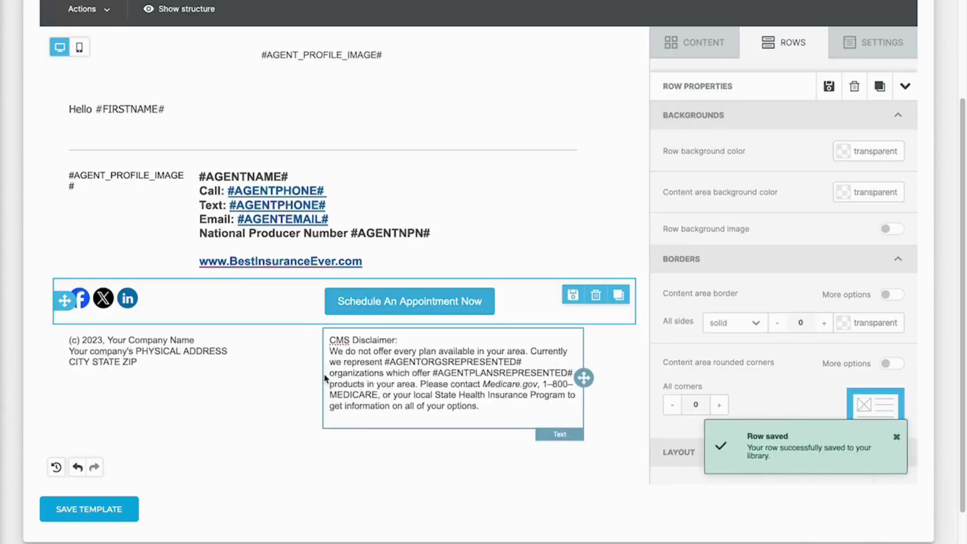
- Replace Your Company Name with 'Best Insurance Ever' and change the copyright year to 2024
click(122, 340)
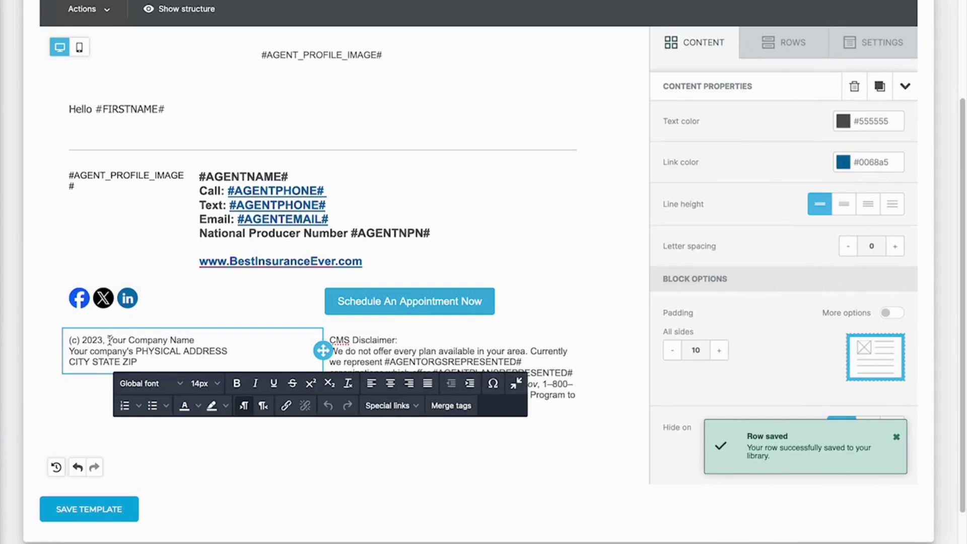
drag(107, 340, 194, 340)
text(best)
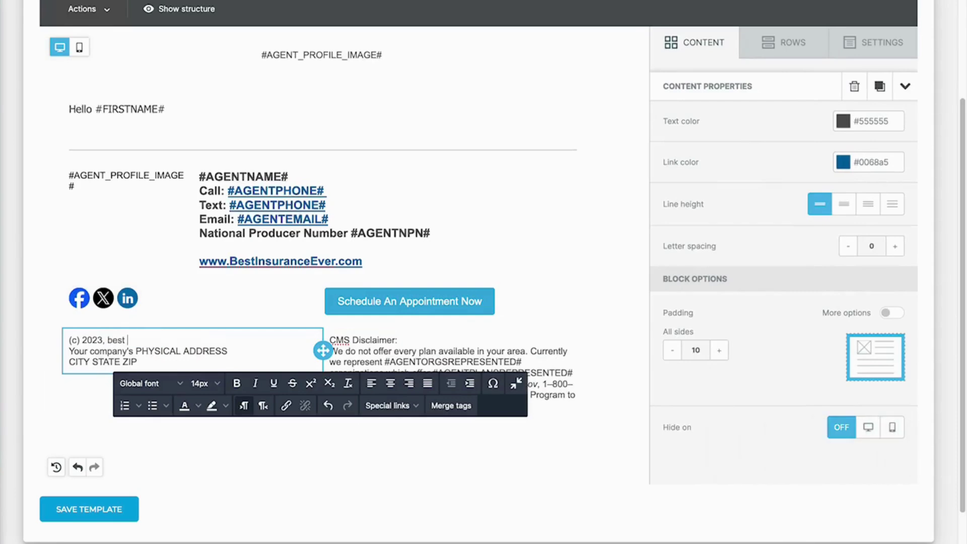
key(BackSpace)
key(BackSpace)
key(BackSpace)
key(BackSpace)
text(Best Insurance Ever)
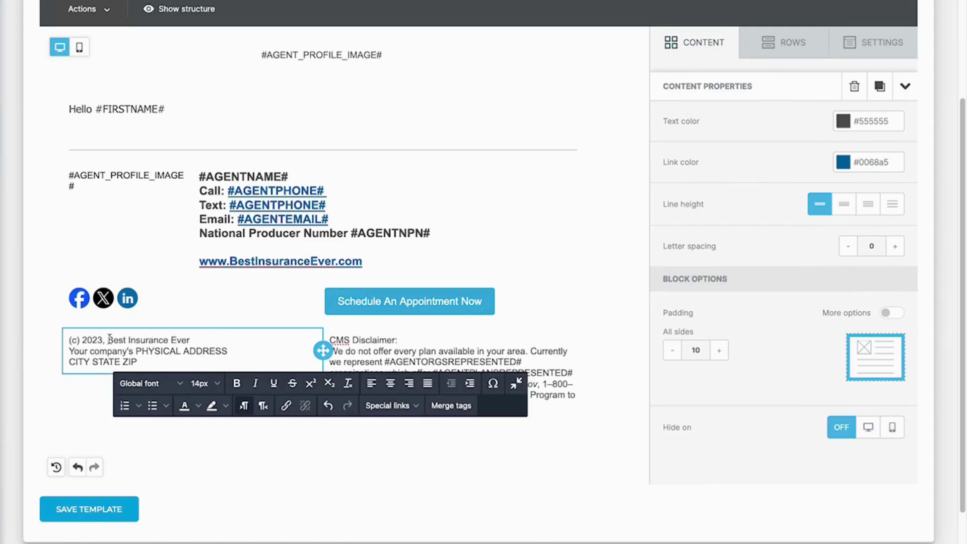
click(110, 339)
key(Left)
key(Left)
key(BackSpace)
text(4)
- Replace the address placeholder lines with the company's street address and city, state and ZIP
click(147, 362)
drag(147, 362, 67, 355)
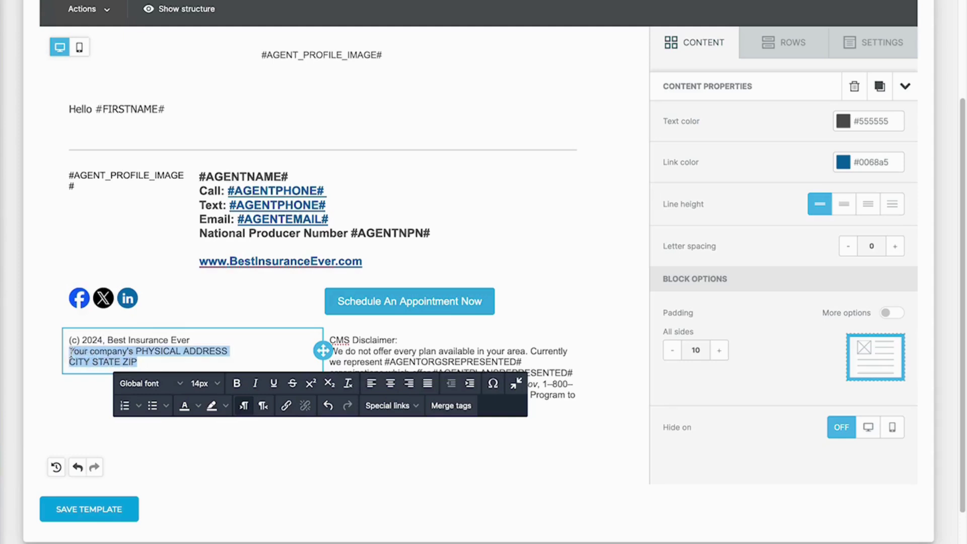
text(1)
key(BackSpace)
key(Return)
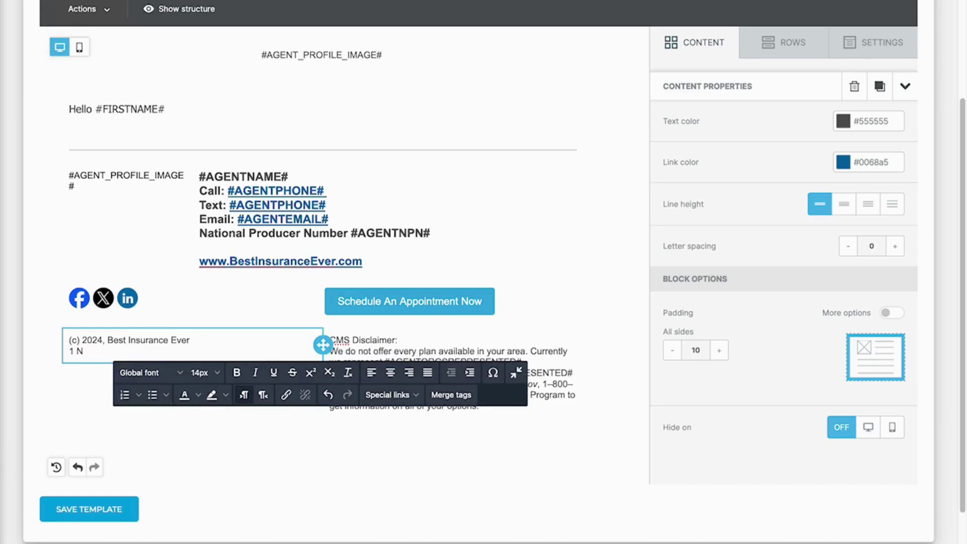
key(Return)
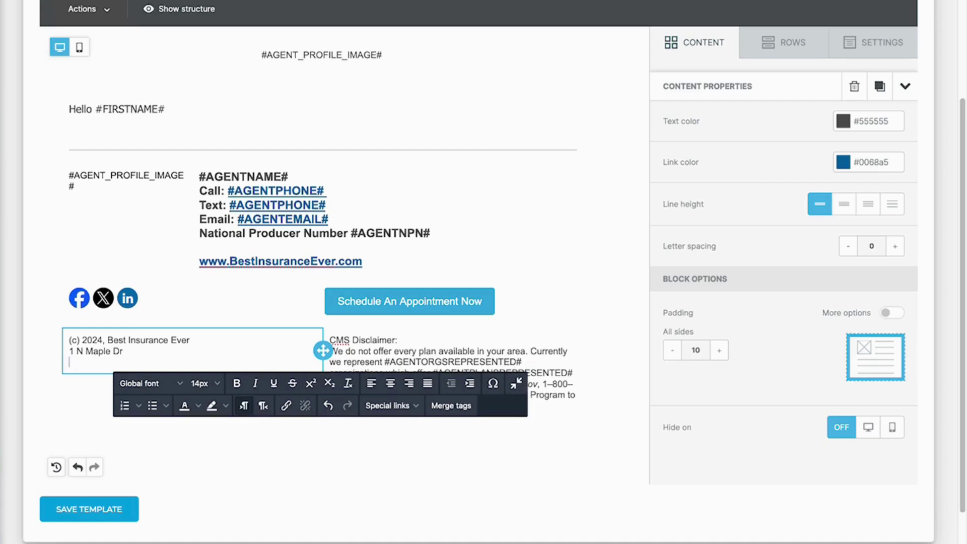
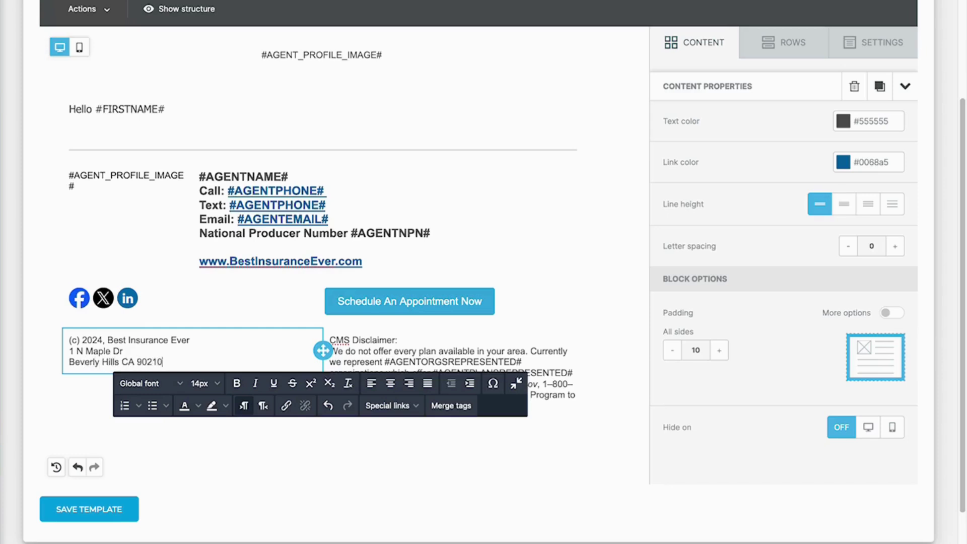
- Finish the ZIP code and save the footer row as 'CMS Disclaimer and Address' under My Saved Rows
click(392, 352)
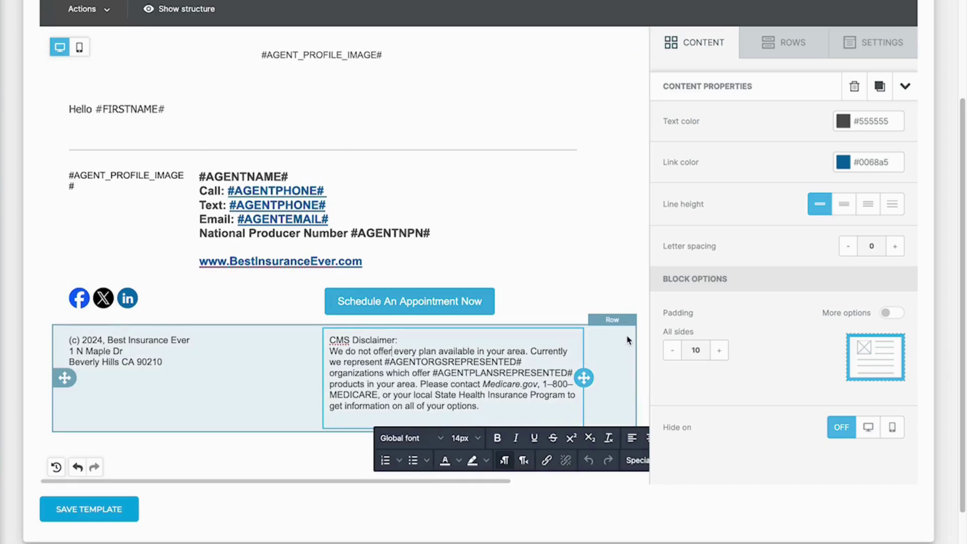
click(620, 346)
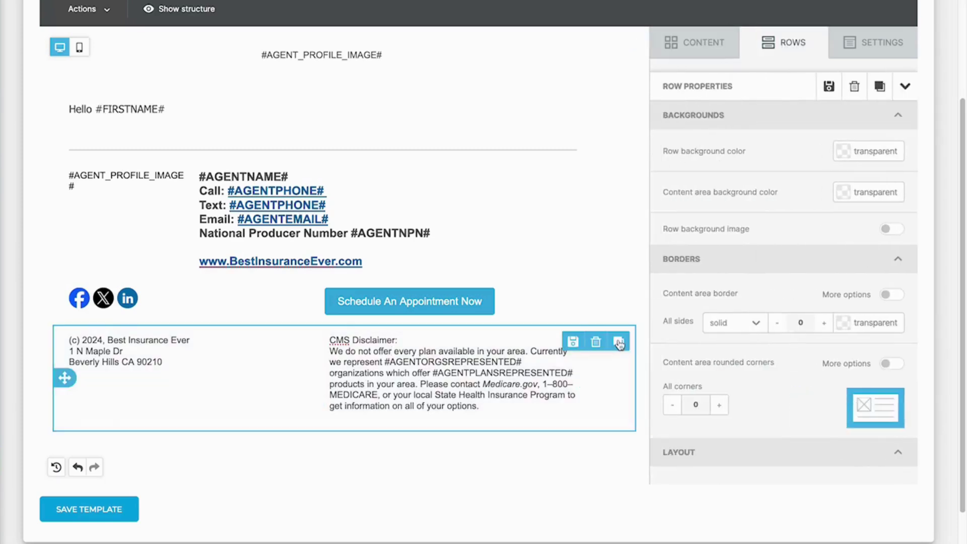
click(573, 343)
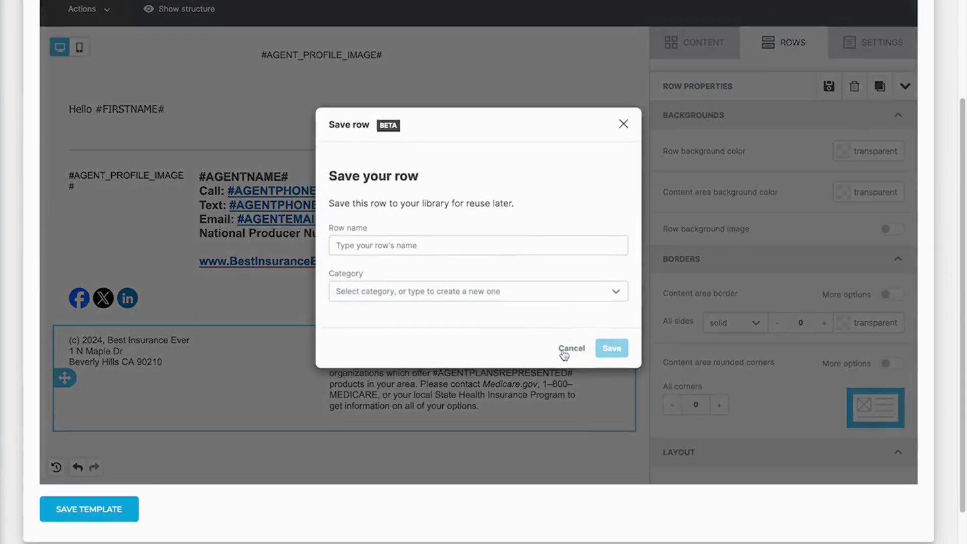
click(492, 246)
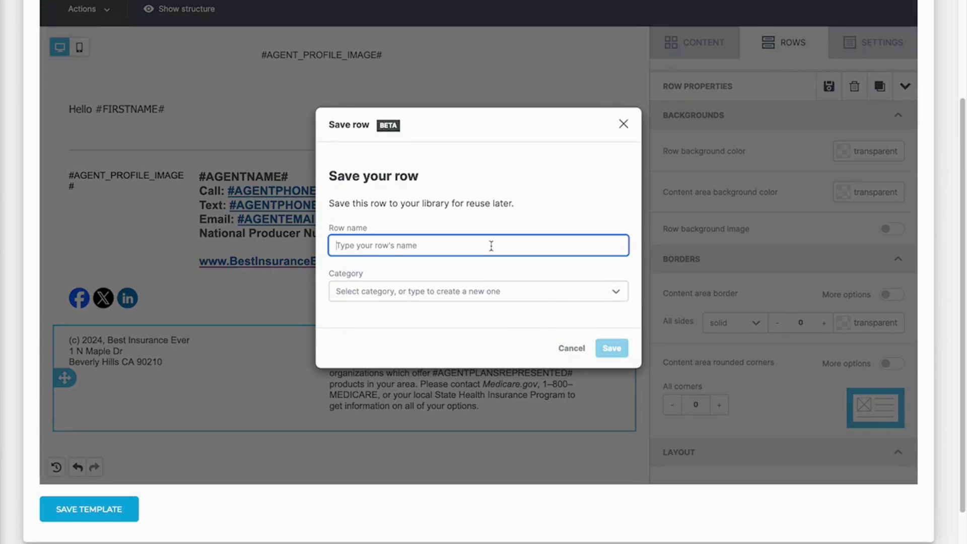
text(CMS Disclaimer and Address)
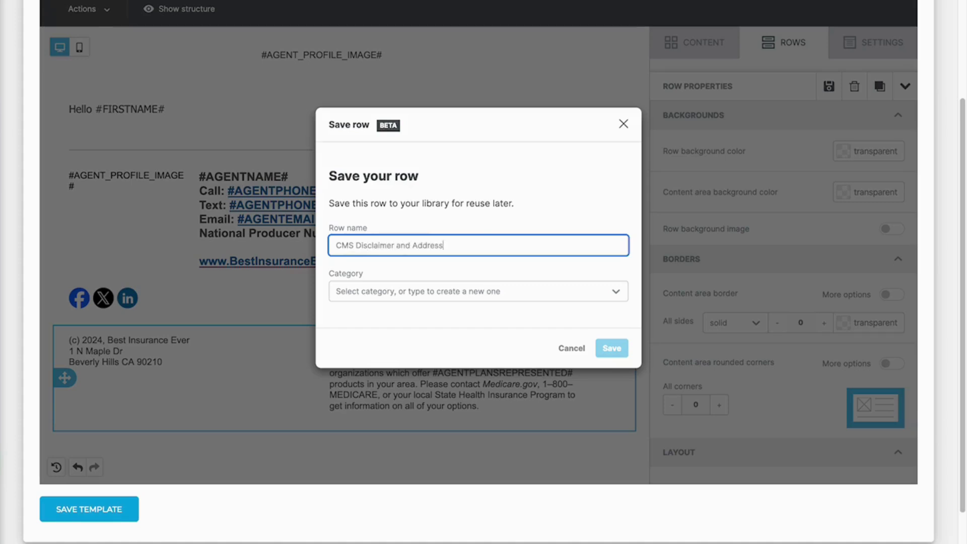
click(502, 298)
click(493, 325)
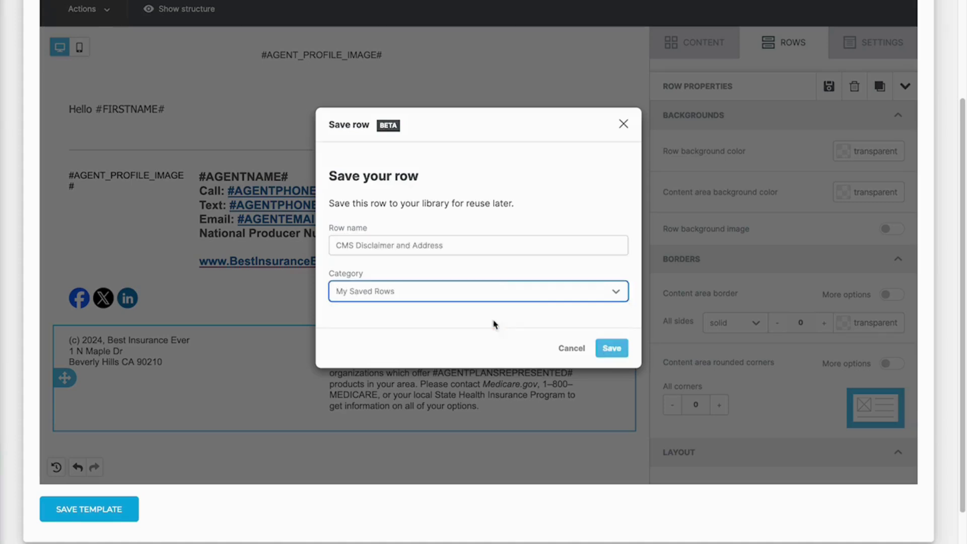
click(612, 349)
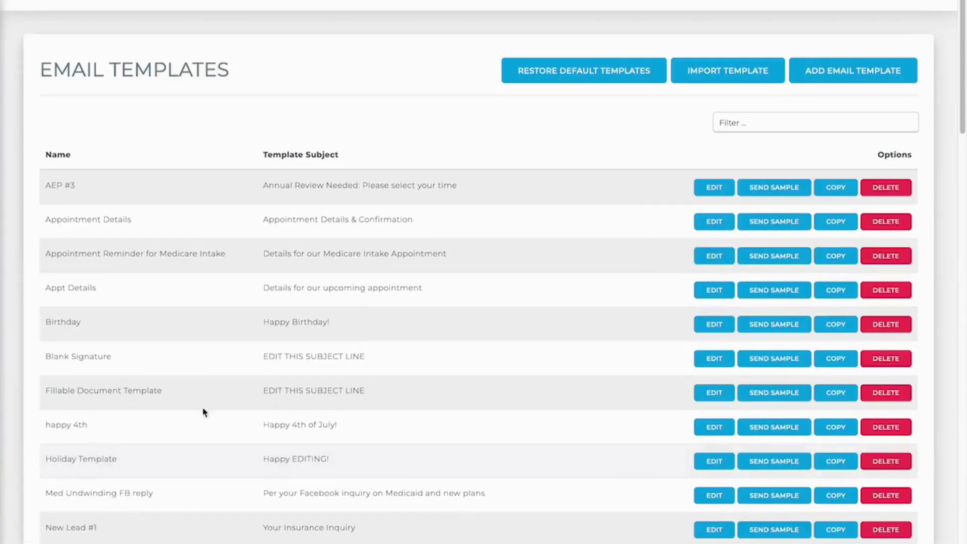
- Create a new template named 'Seminar Invitation' using the suggested 'You're…' seminar subject line
click(856, 77)
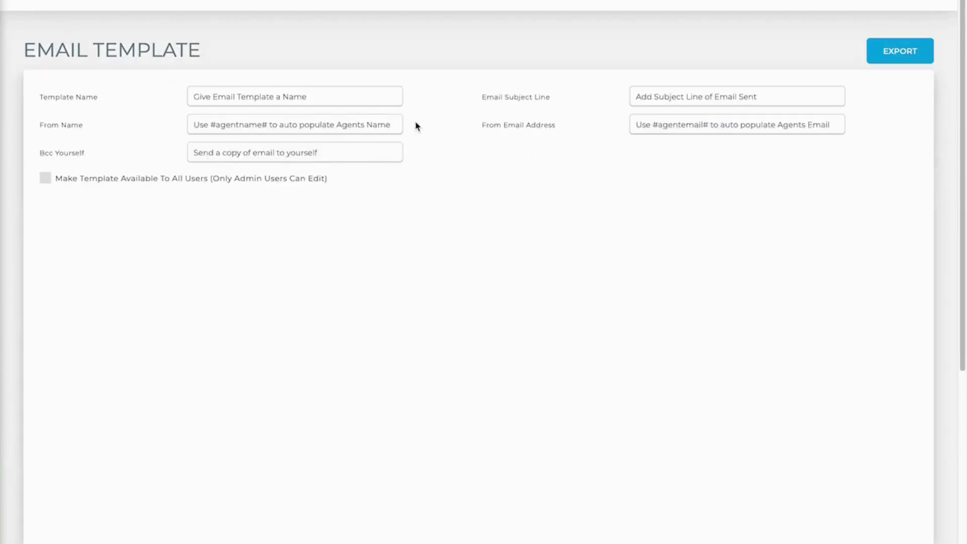
click(294, 100)
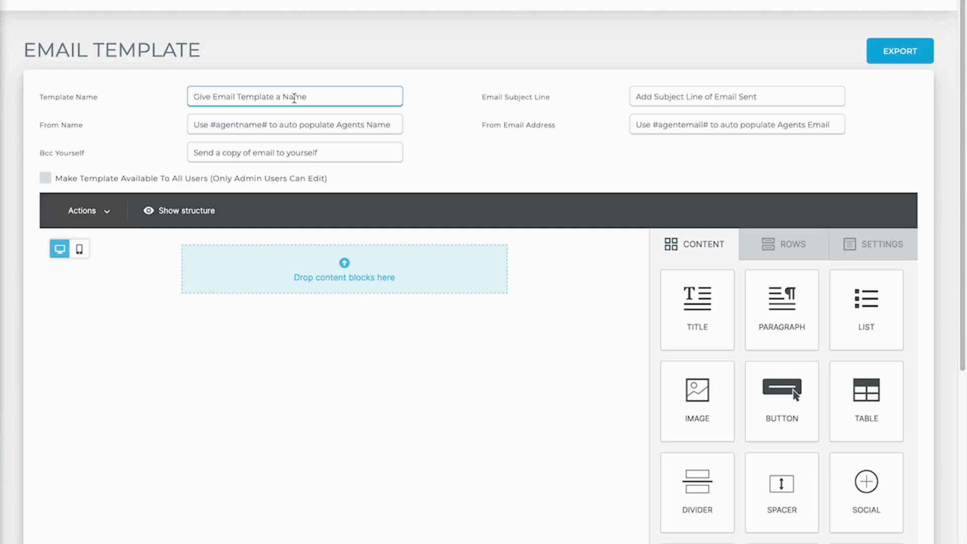
text(Seminar)
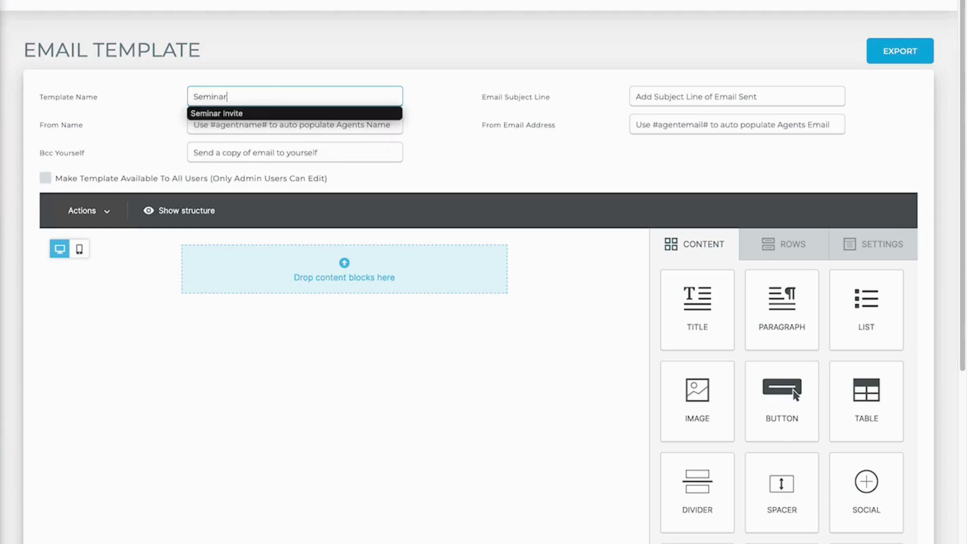
text( Invitation)
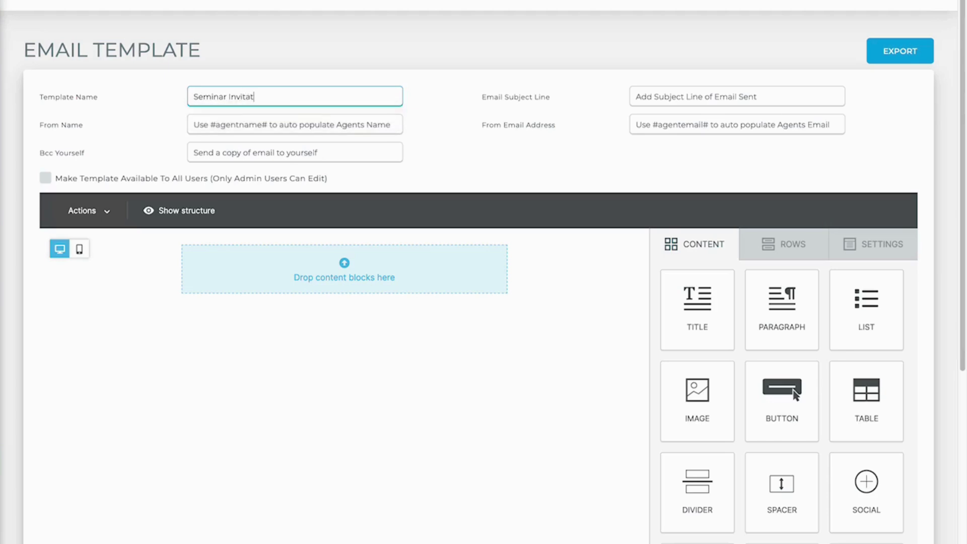
key(Tab)
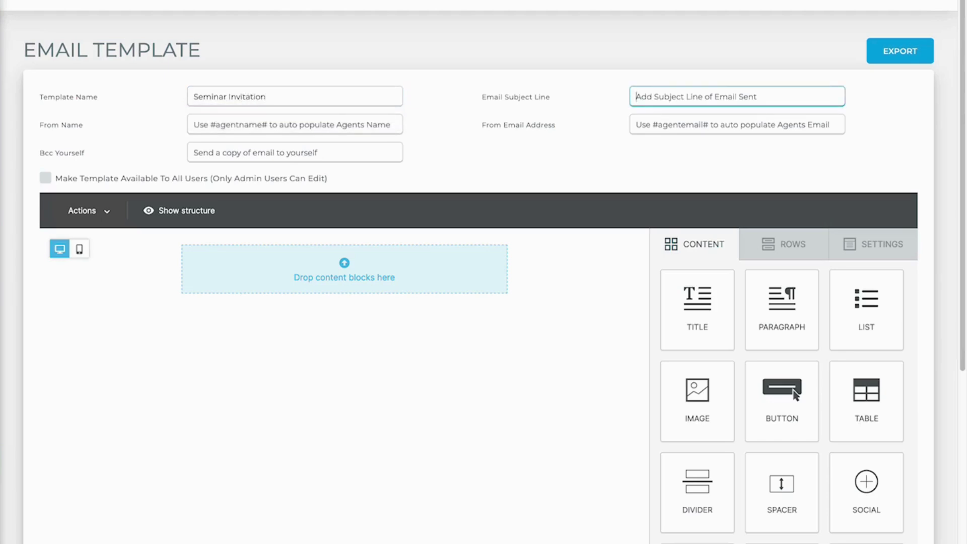
text(You're)
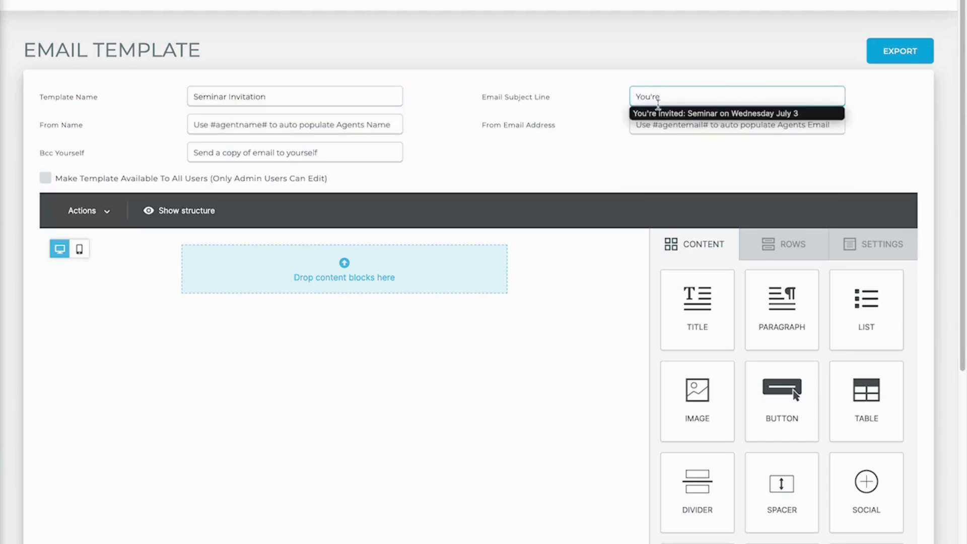
key(Down)
key(Return)
- Set sender name #agentname# and sender email #agentemail#, and share the template with all users
click(369, 125)
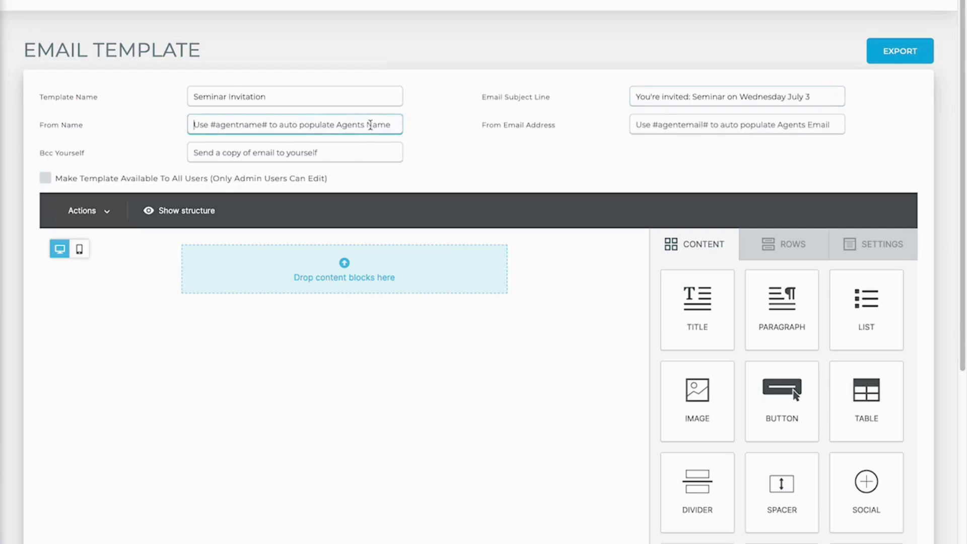
text(#age)
key(Down)
key(Return)
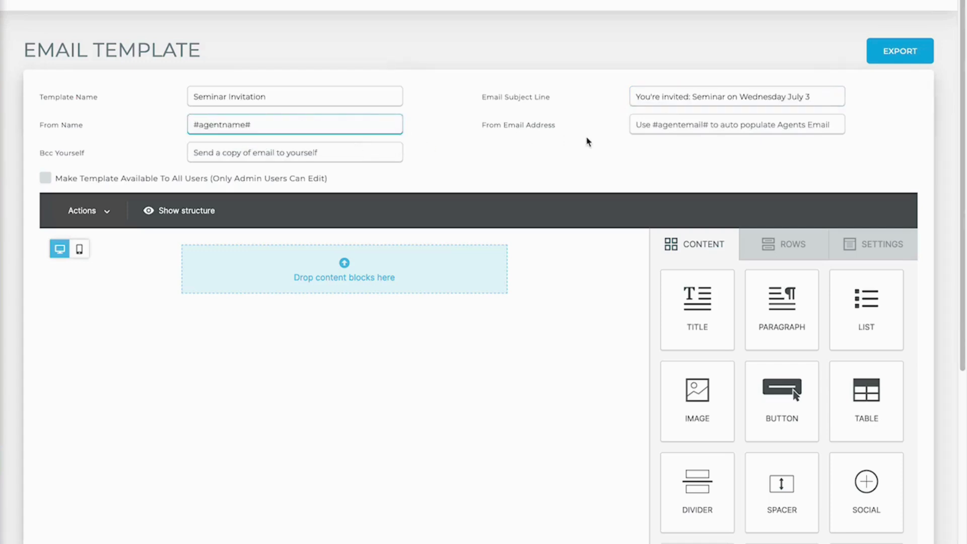
click(670, 124)
text(#)
click(671, 142)
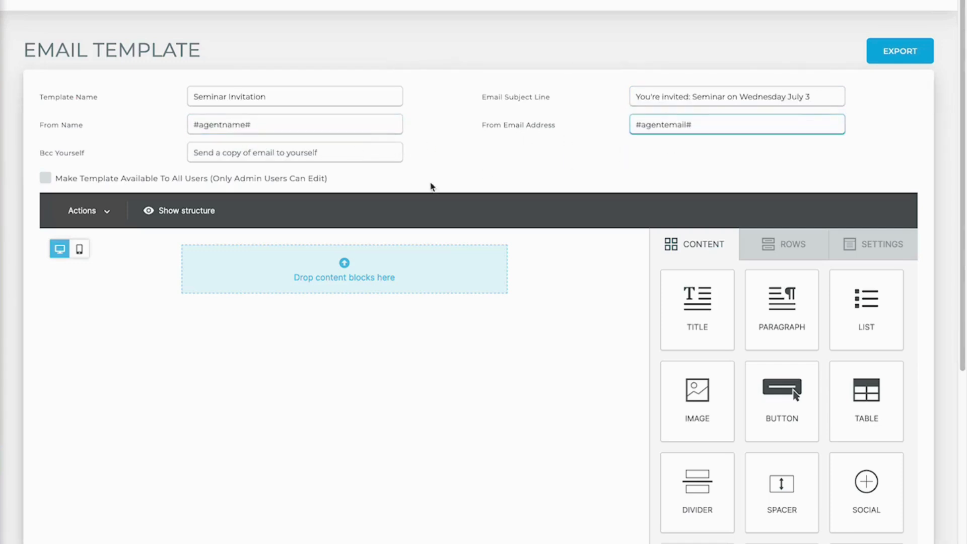
click(45, 178)
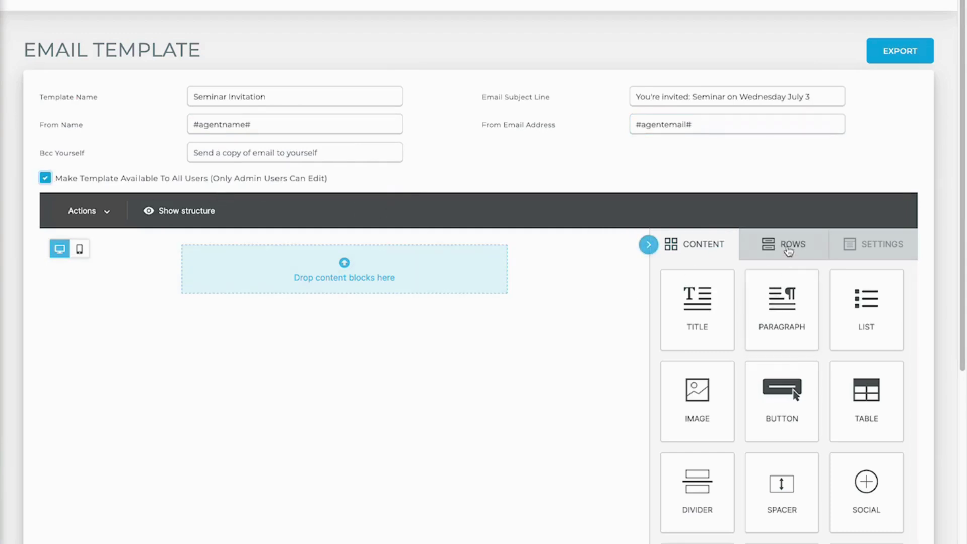
- Add a paragraph reading 'Hello #FIRSTNAME#' followed by 'I'm pleased to invite you to a seminar ton.'
drag(781, 295, 339, 256)
click(340, 256)
text(Hello)
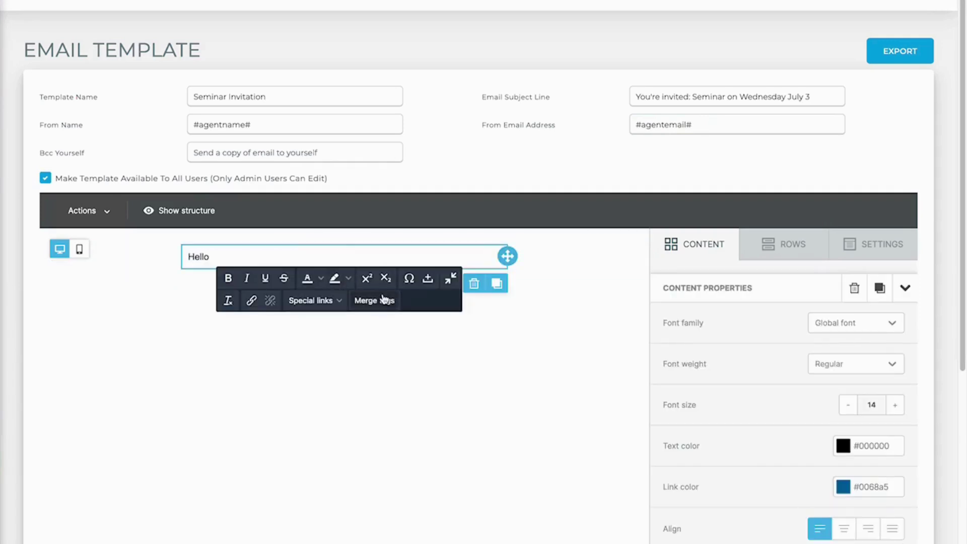
click(383, 302)
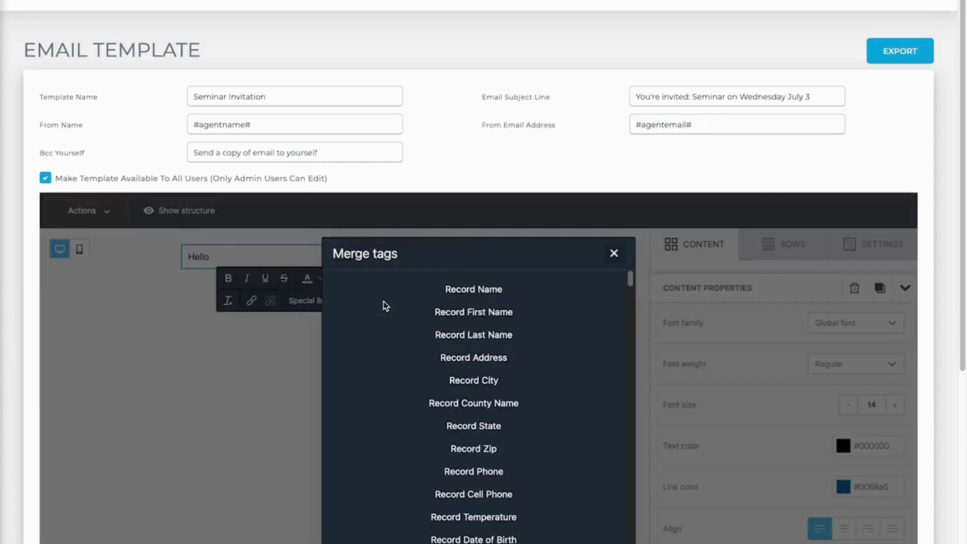
click(482, 313)
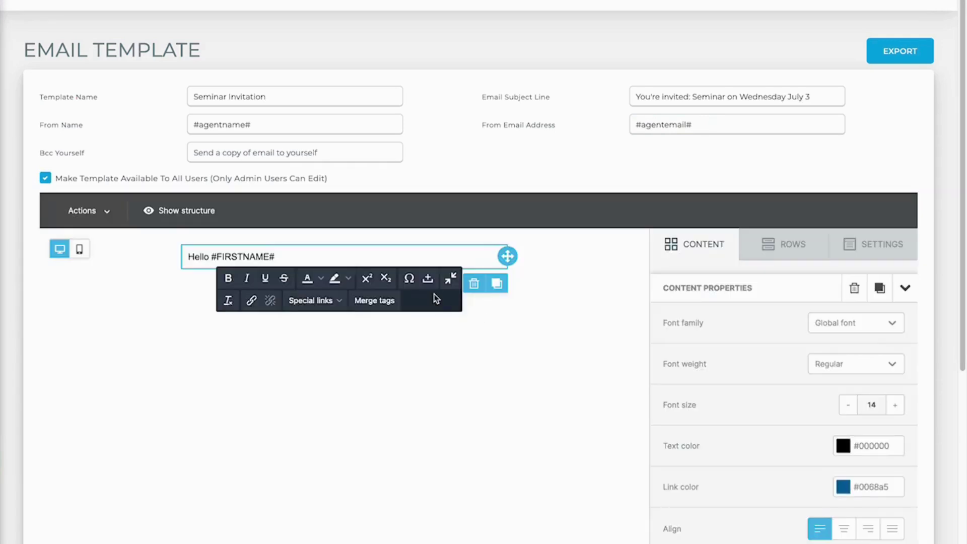
key(Return)
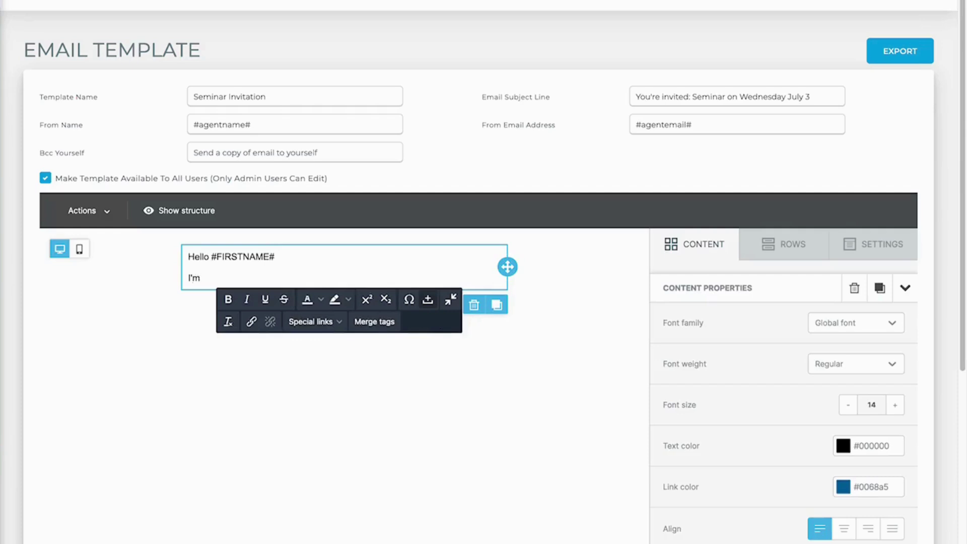
text(I'm pleased to invite you to a )
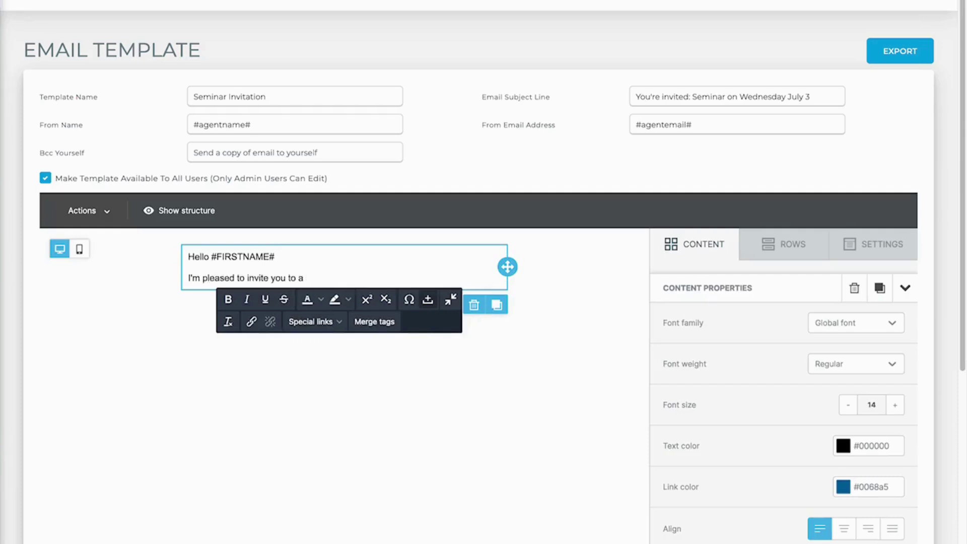
text(seminar ton....)
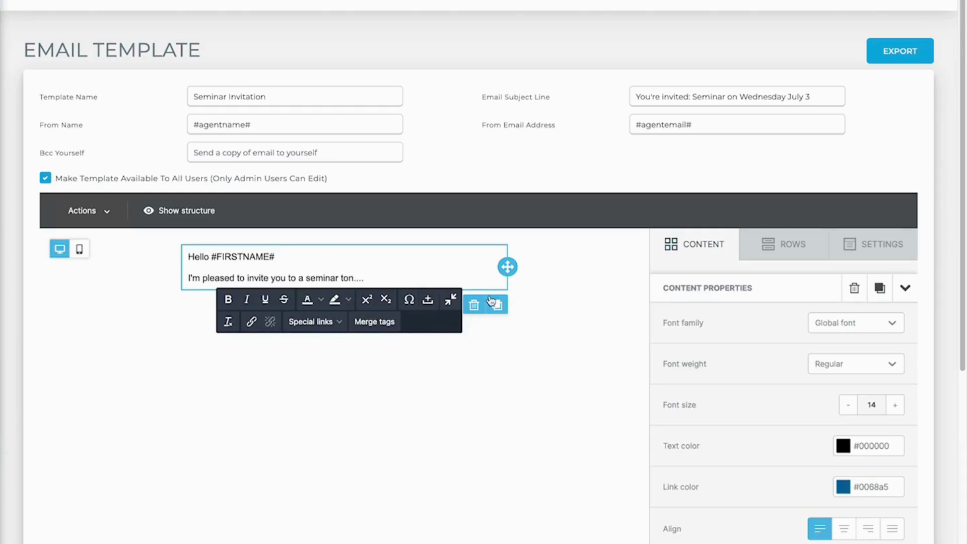
- From My Saved Rows, drop Social and Appt and CMS Disclaimer and Address below the website link
click(792, 250)
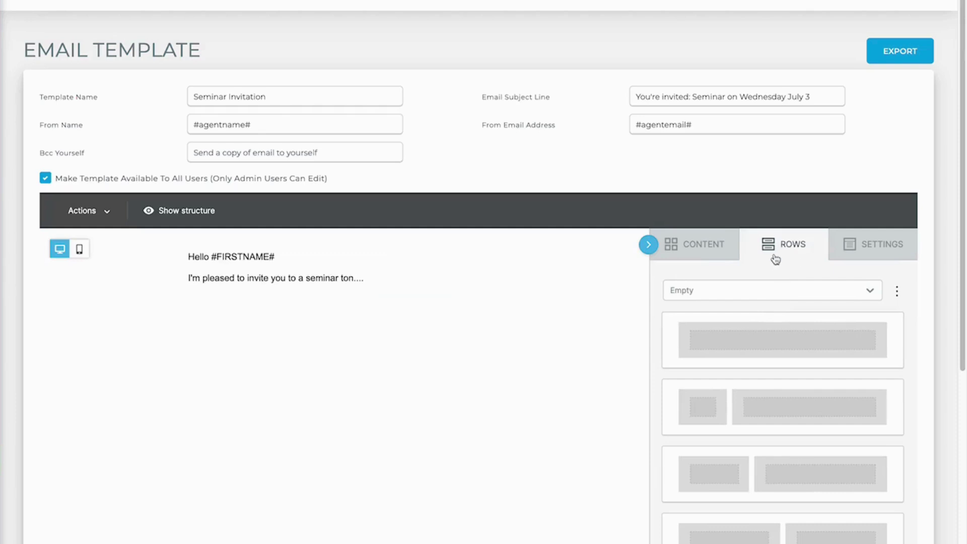
click(780, 290)
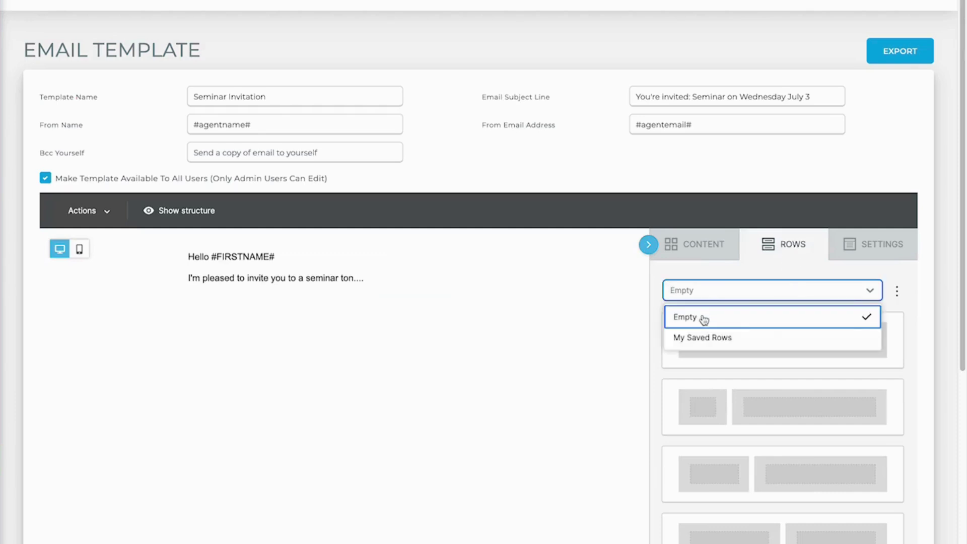
click(719, 338)
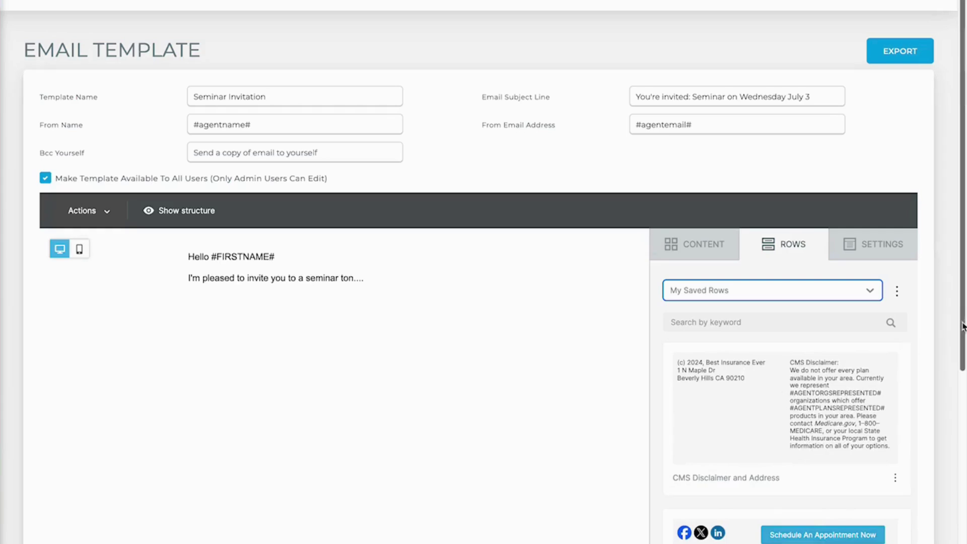
scroll(963, 327, down, 3)
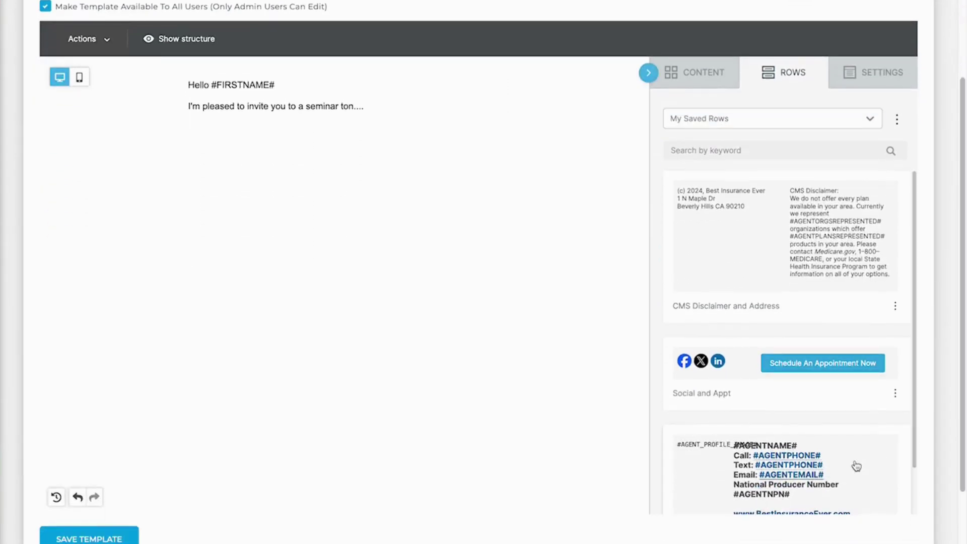
drag(796, 376, 346, 119)
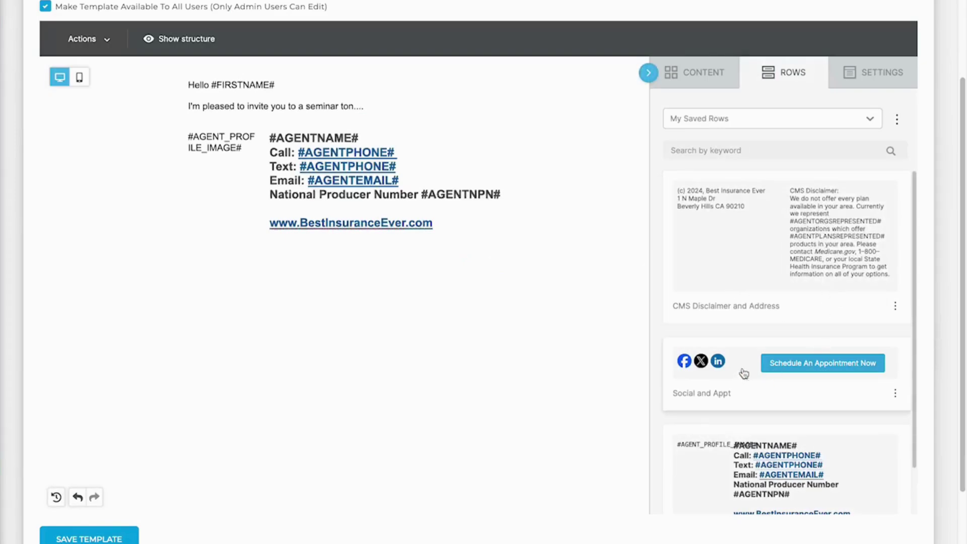
drag(750, 345, 564, 233)
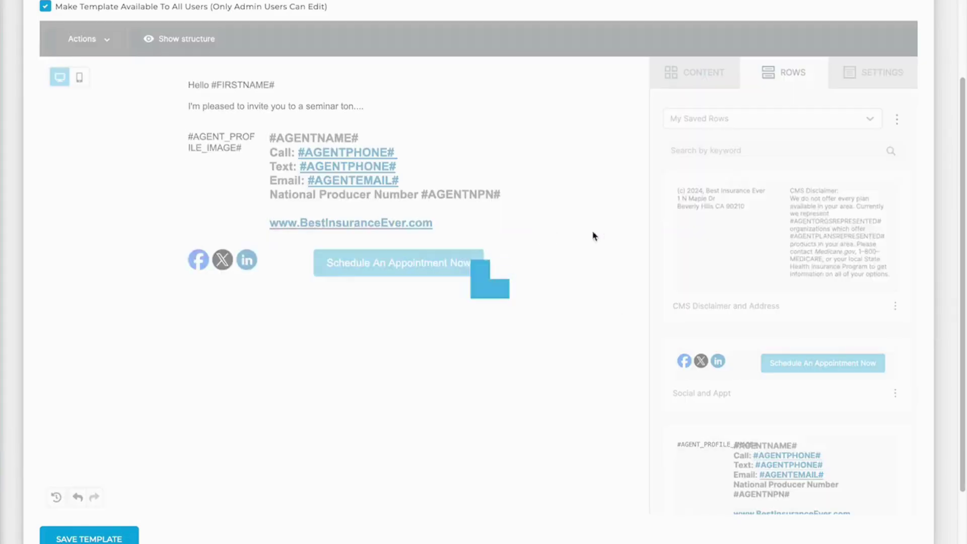
drag(741, 218, 553, 311)
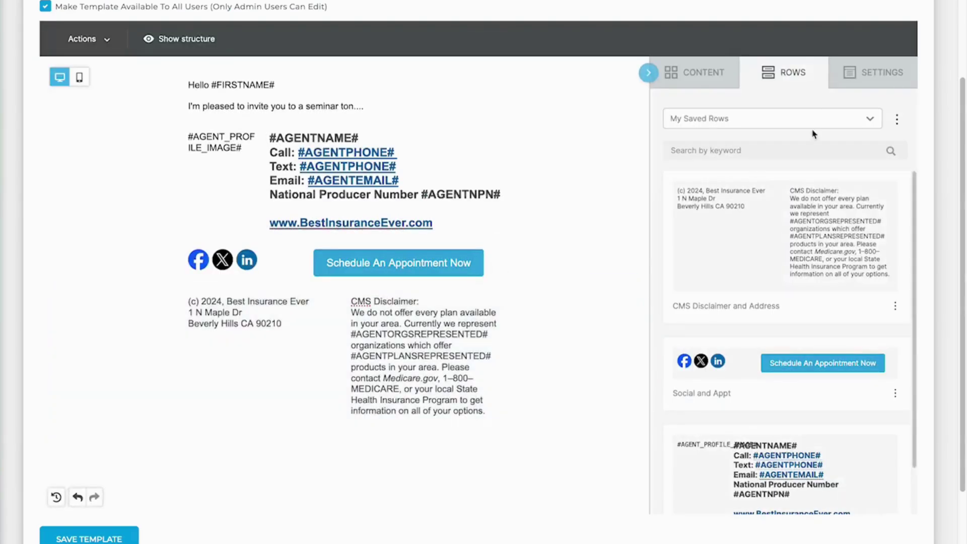
- Set the content area width to 885px with CENTER alignment in Settings
click(866, 83)
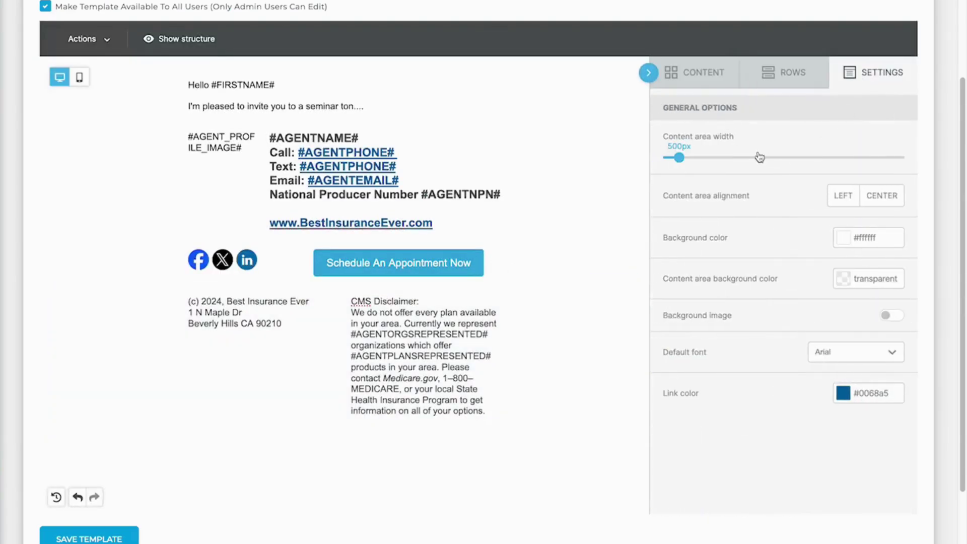
drag(687, 159, 892, 158)
click(889, 198)
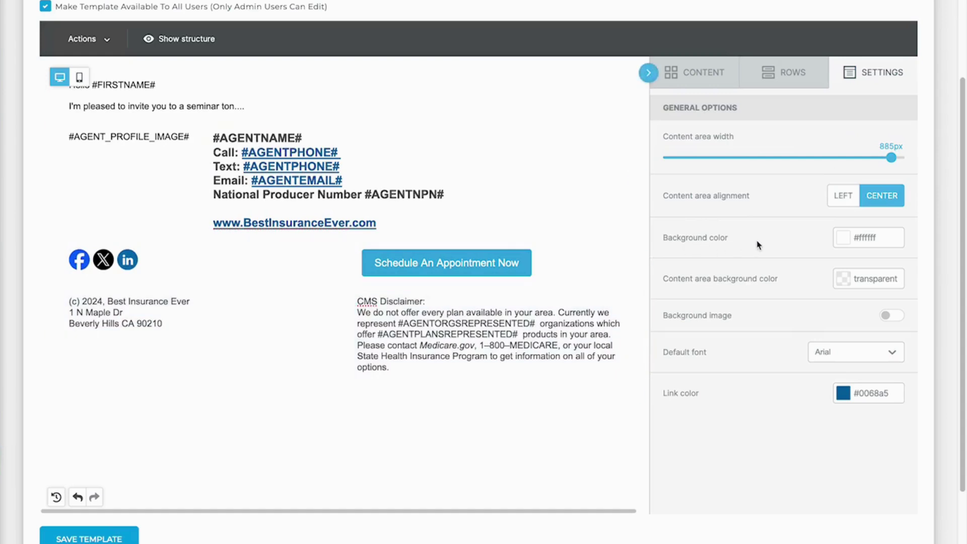
click(693, 72)
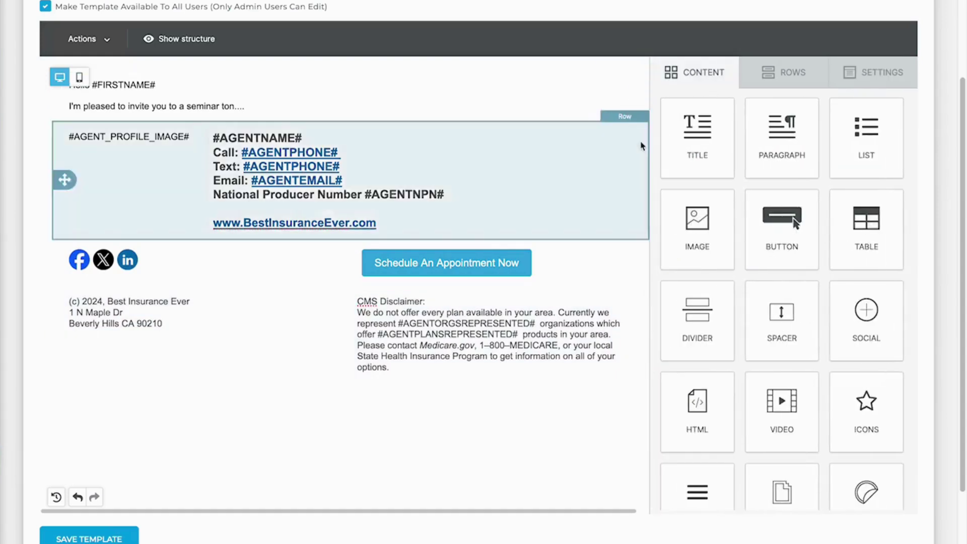
- Save Seminar Invitation, then edit the happy 4th template and show its row sources
click(93, 538)
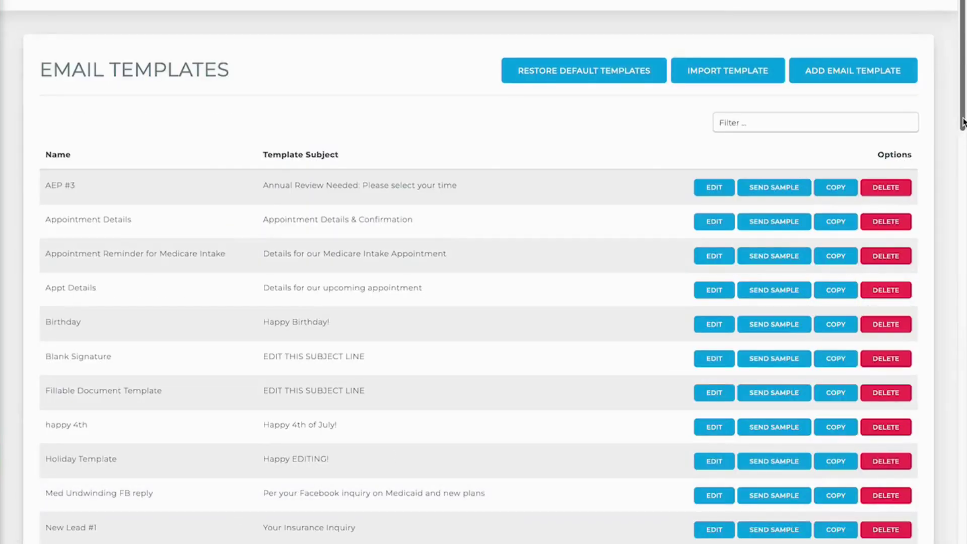
click(721, 427)
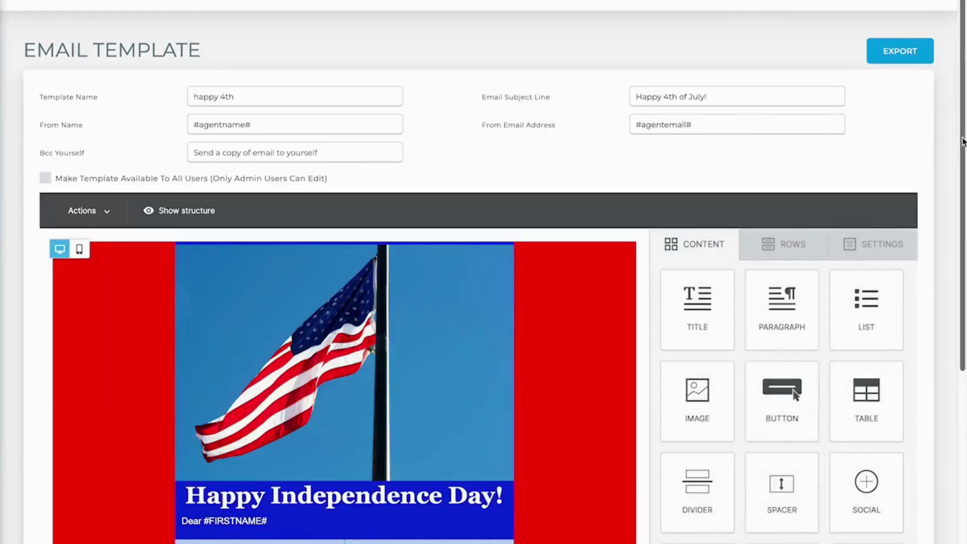
scroll(940, 215, down, 2)
click(783, 141)
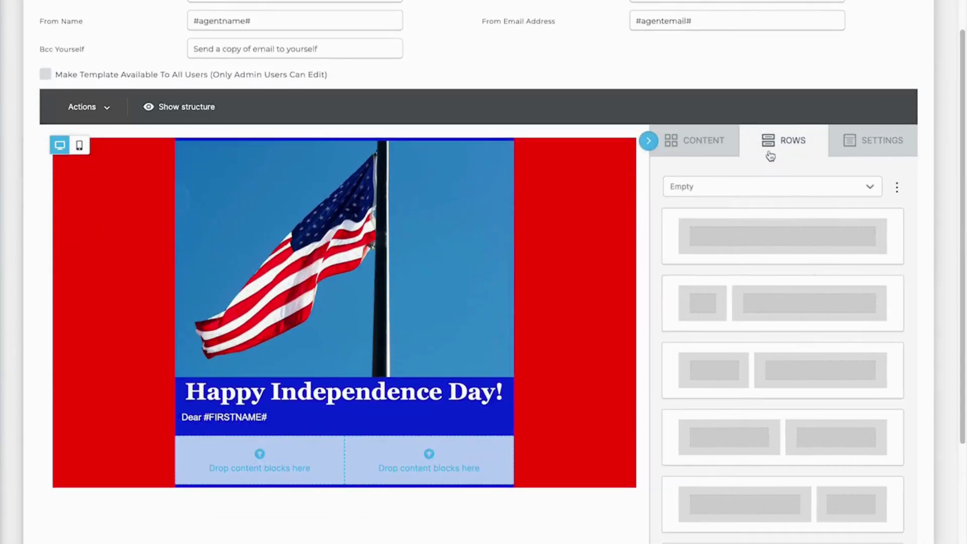
click(755, 187)
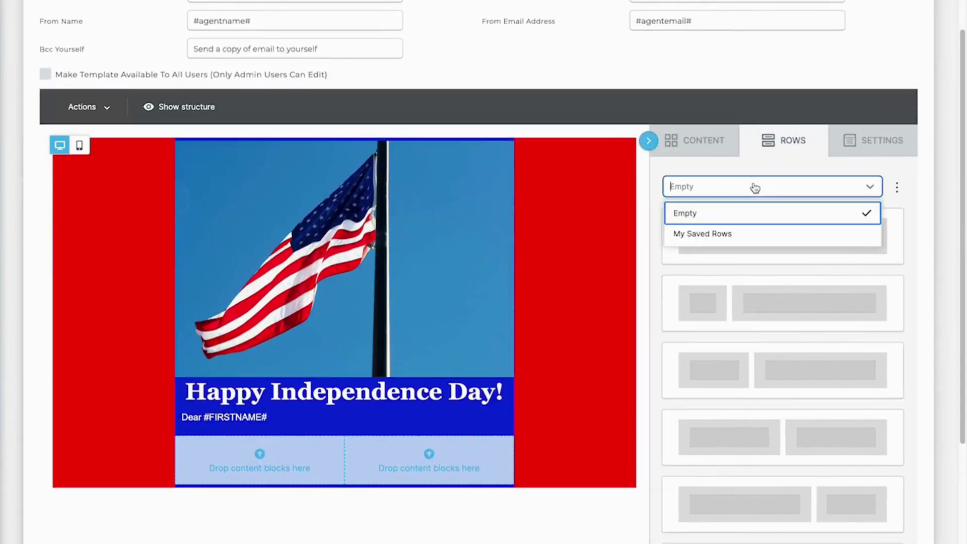
- From My Saved Rows, place the agent profile row with the CMS Disclaimer and Address row beneath
click(729, 235)
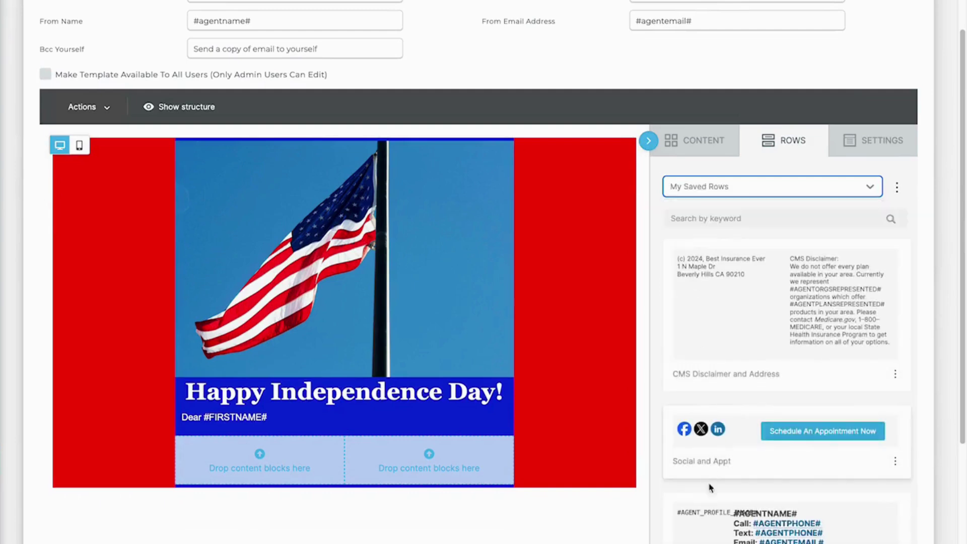
drag(707, 511, 611, 485)
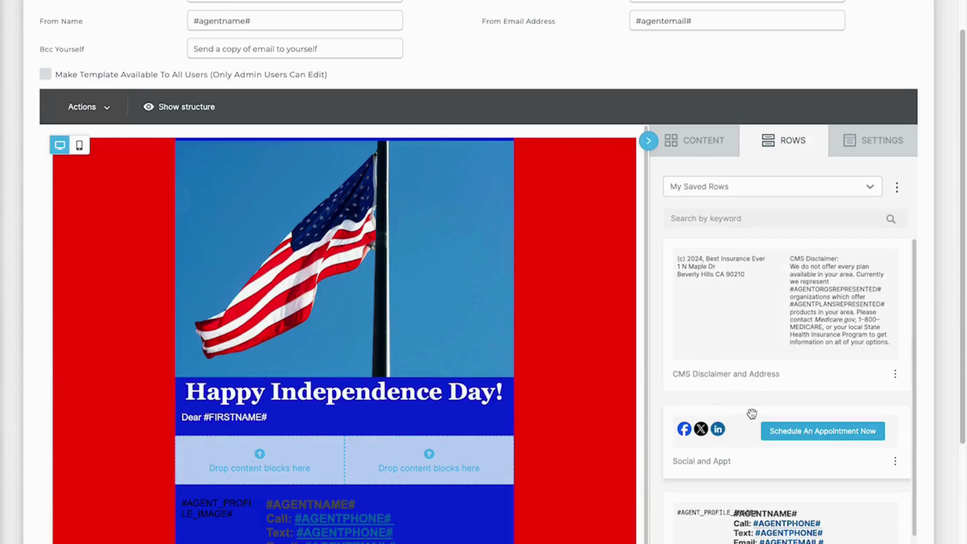
drag(752, 414, 518, 529)
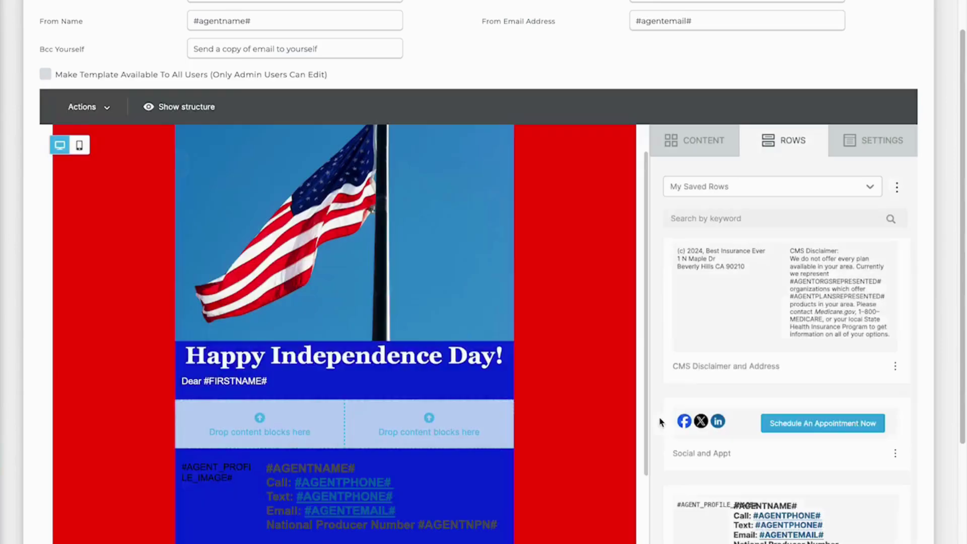
drag(647, 343, 639, 447)
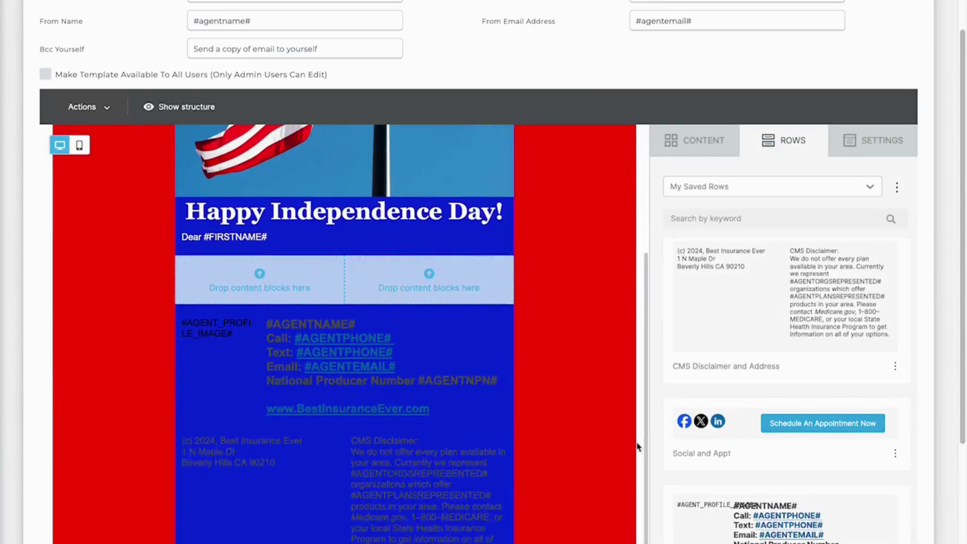
click(471, 483)
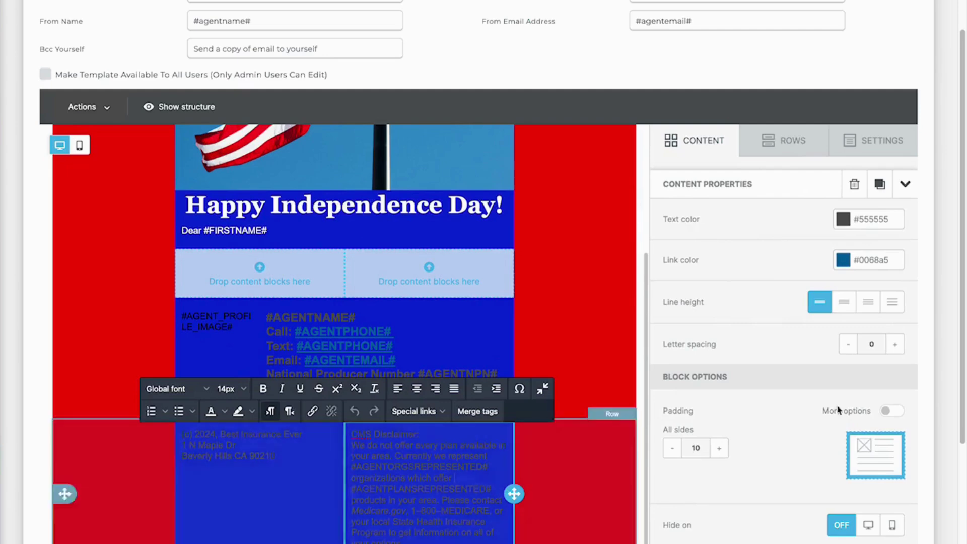
- Delete the CMS disclaimer block and make the address footer text white
drag(961, 304, 680, 432)
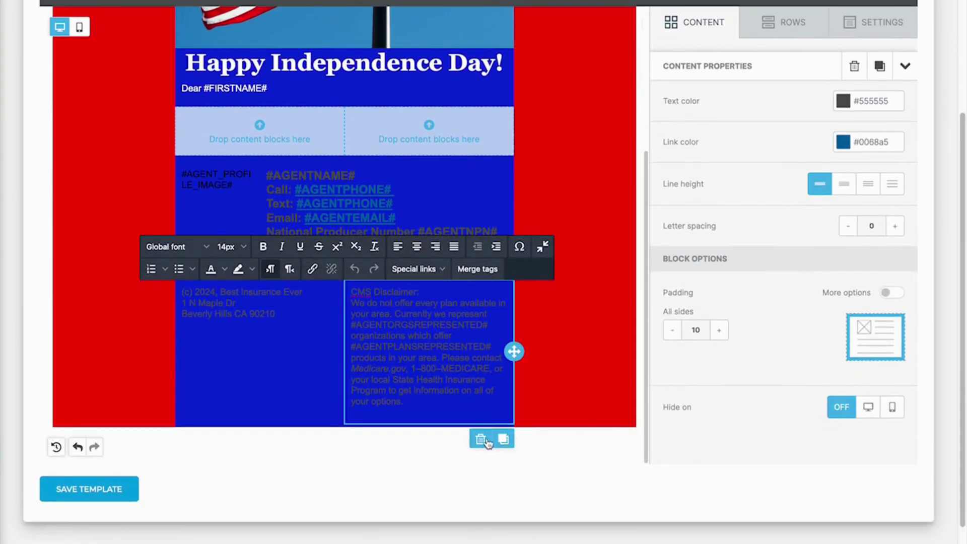
click(480, 439)
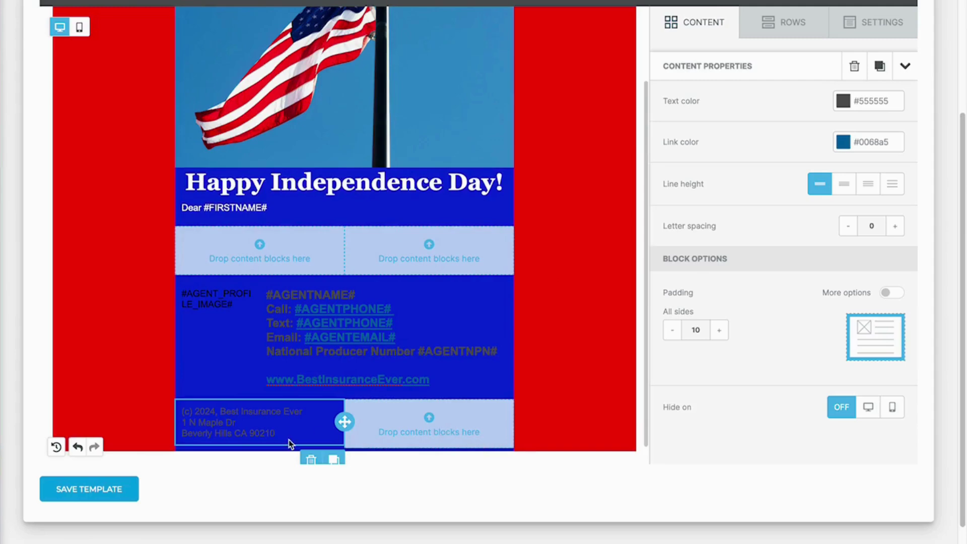
click(281, 427)
triple_click(280, 430)
click(286, 429)
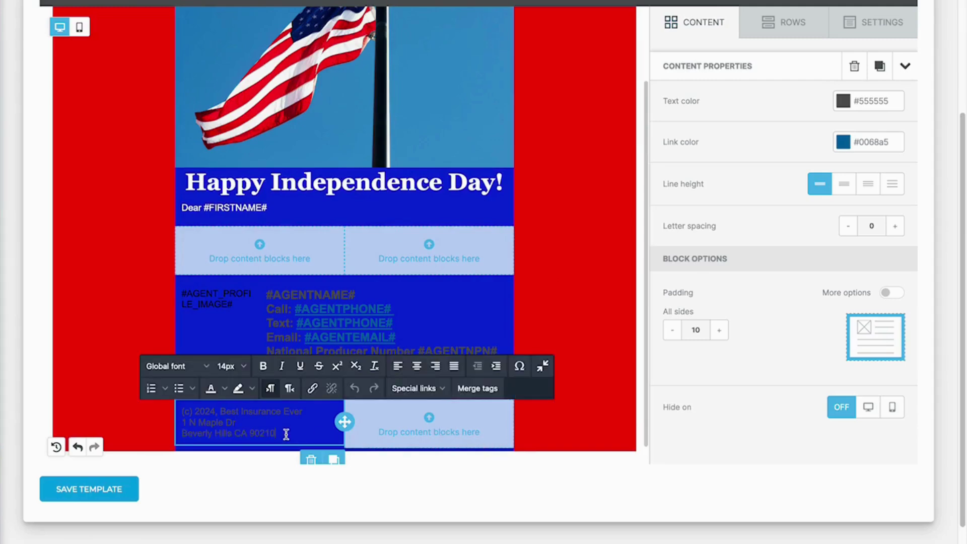
drag(276, 433, 177, 414)
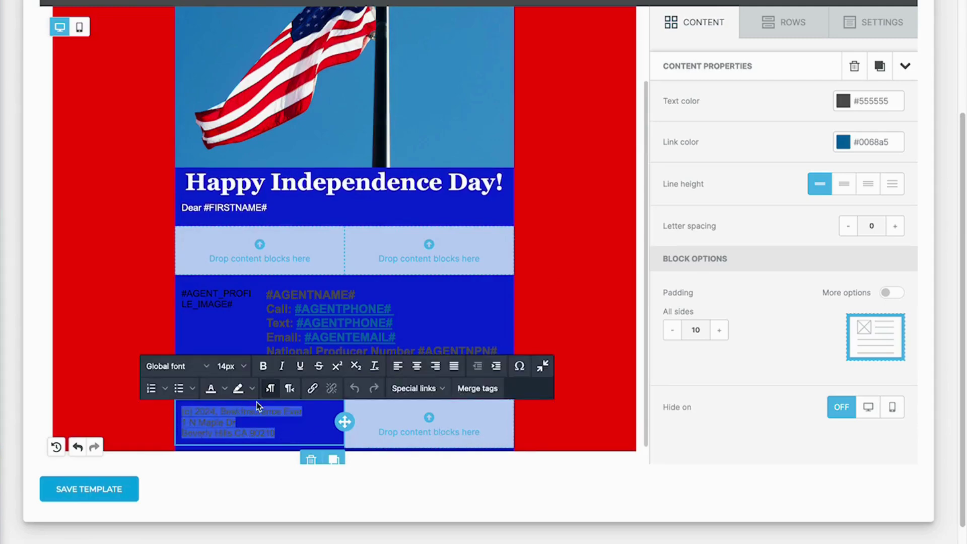
click(225, 388)
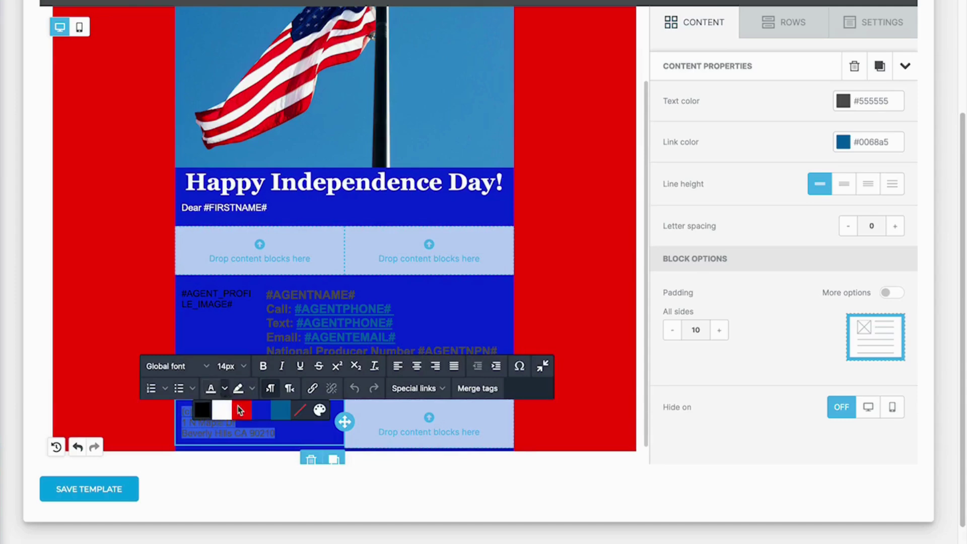
click(225, 412)
- Make the agent contact text white and save the Happy 4th template
click(451, 320)
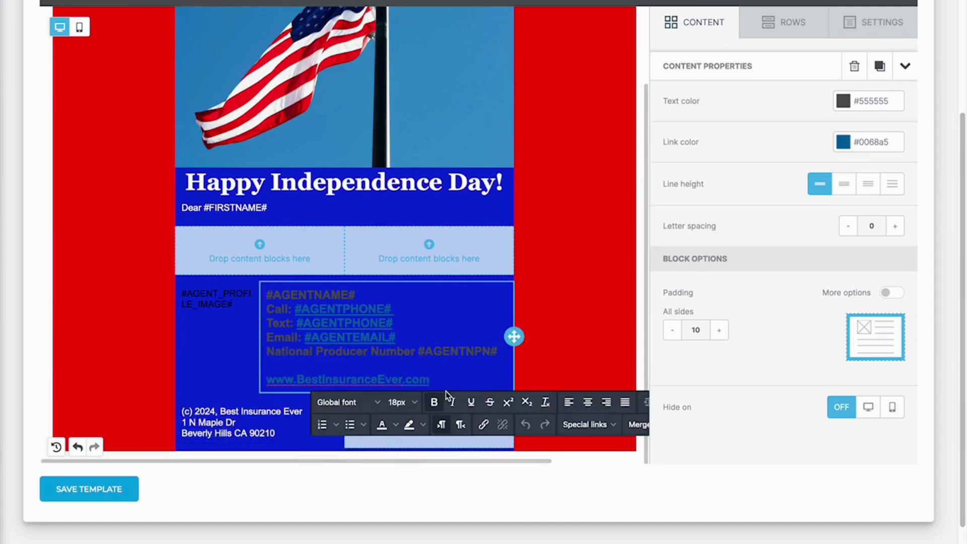
drag(443, 380, 243, 302)
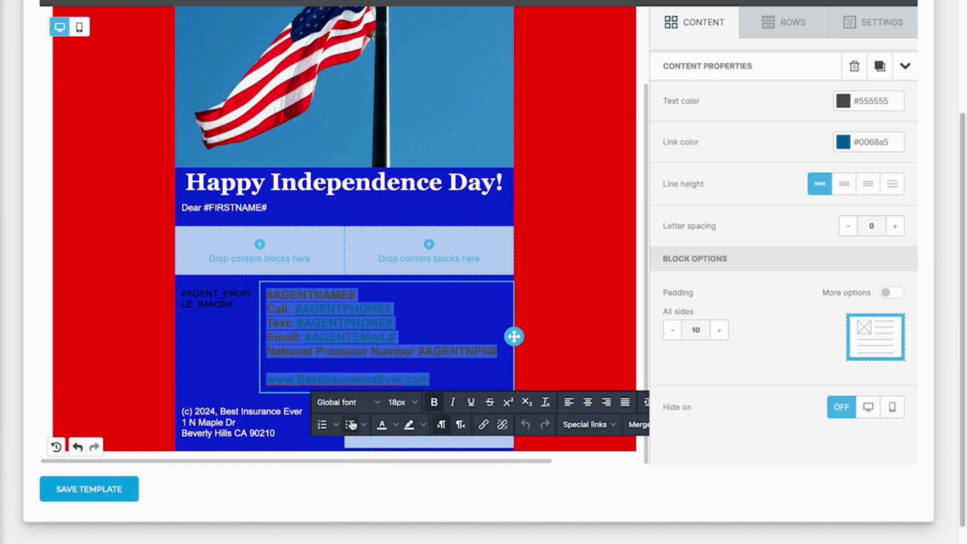
click(382, 424)
click(392, 451)
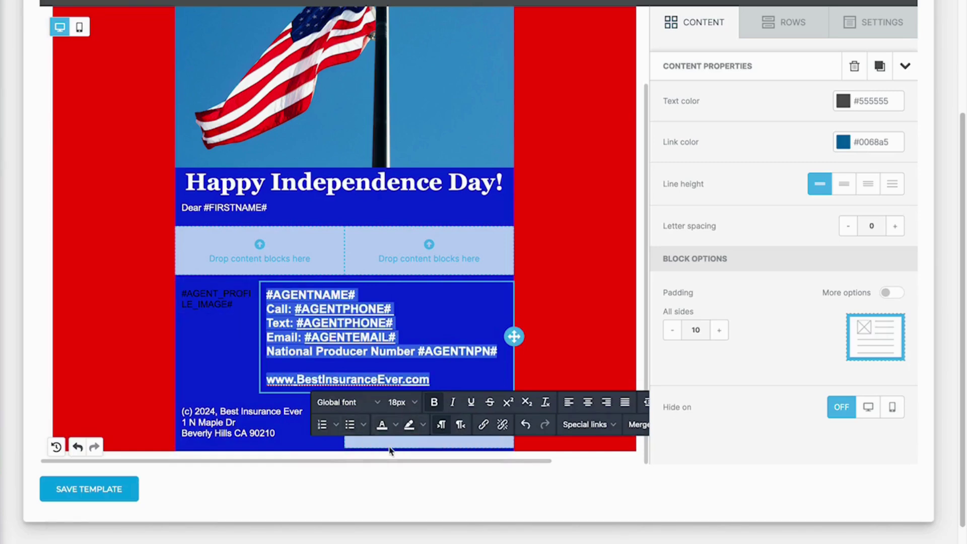
click(554, 267)
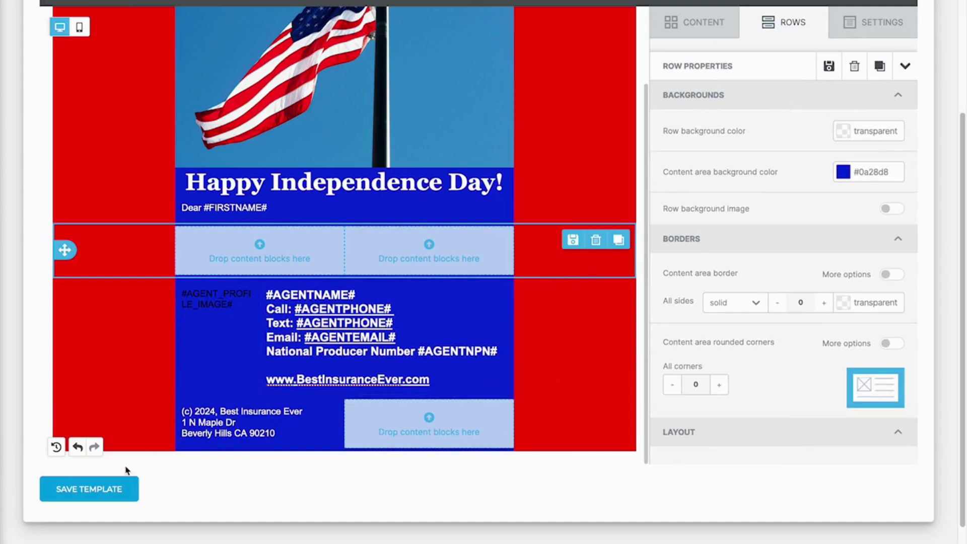
click(93, 493)
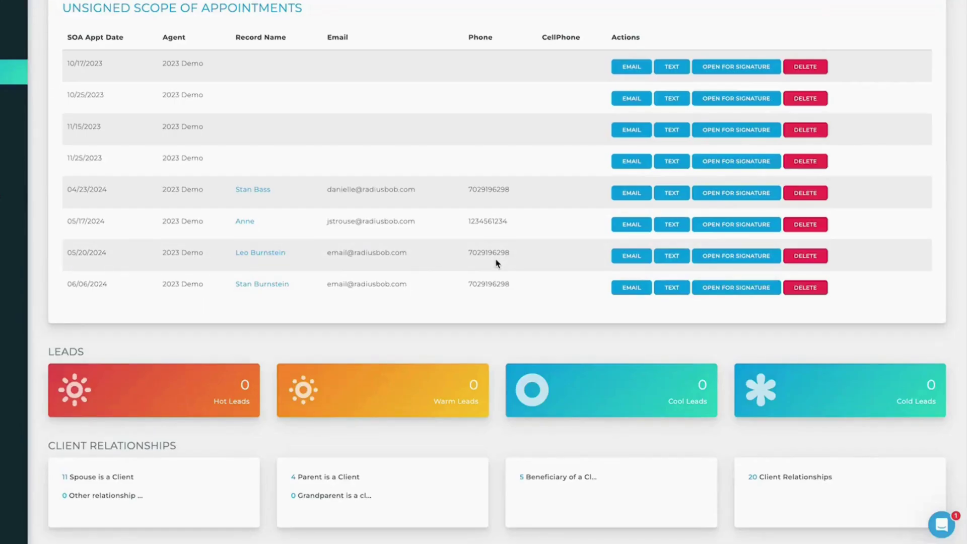
- In the help chat, draft 'This is great! Very helpful for open enrollment', then start a new question 'Feedback on the new feature of...'
click(941, 527)
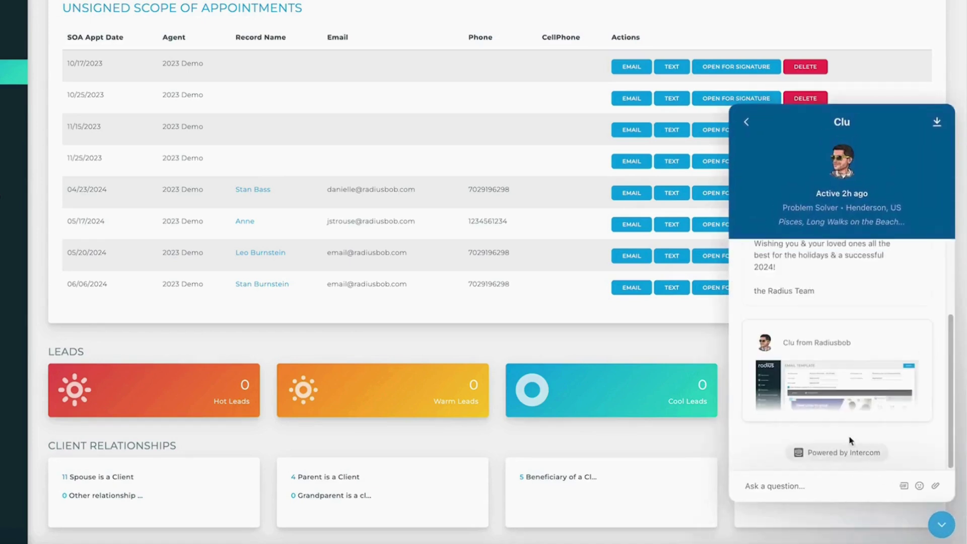
text(This is great! Very helpful for open enrollment!)
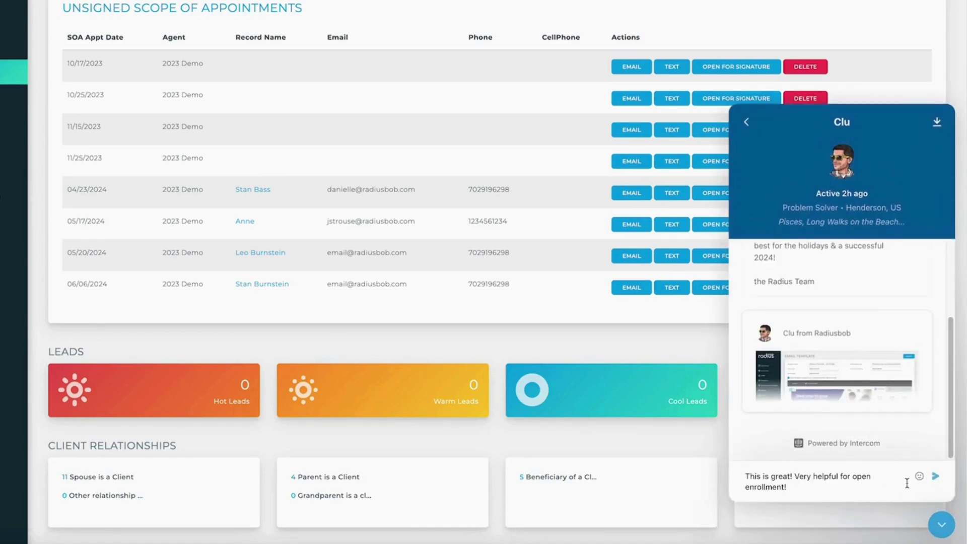
click(755, 125)
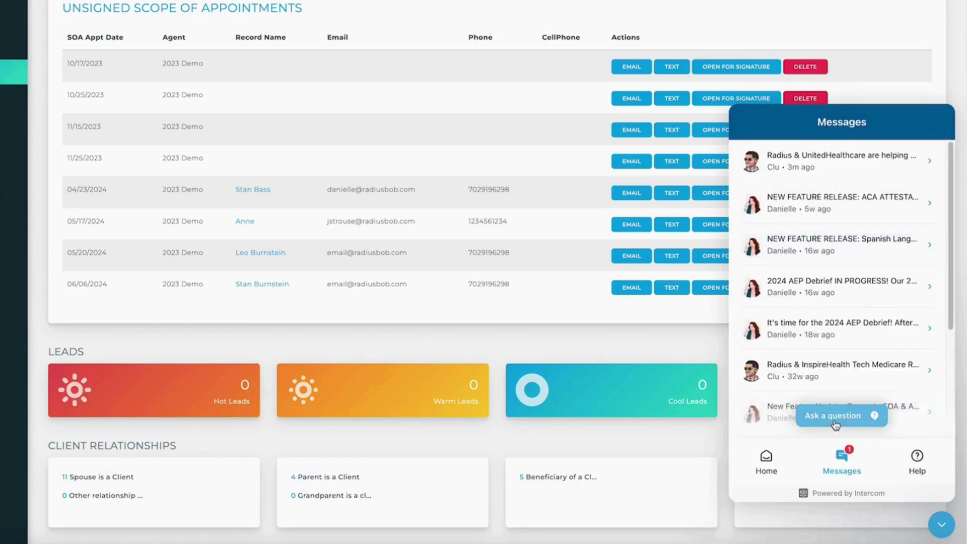
click(834, 416)
text(Feedback on the new feature of....)
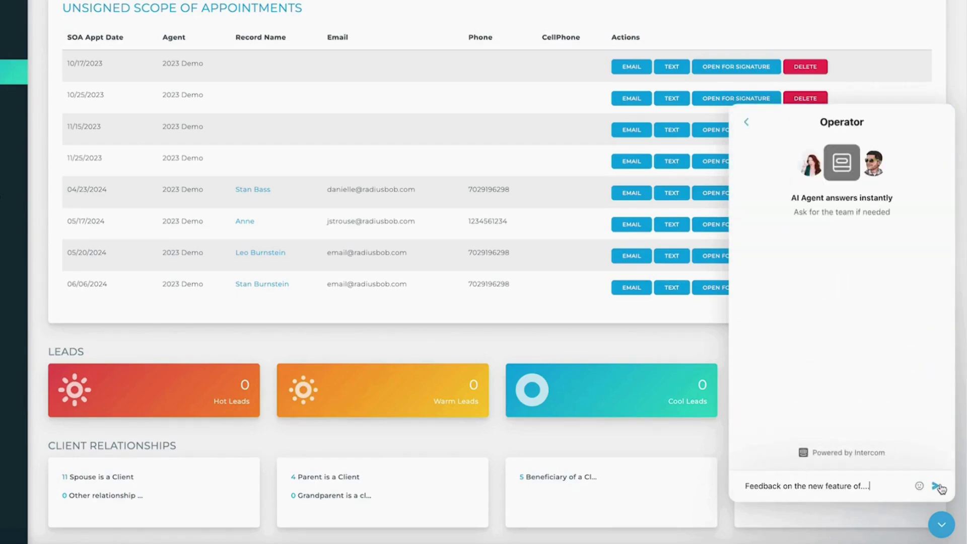